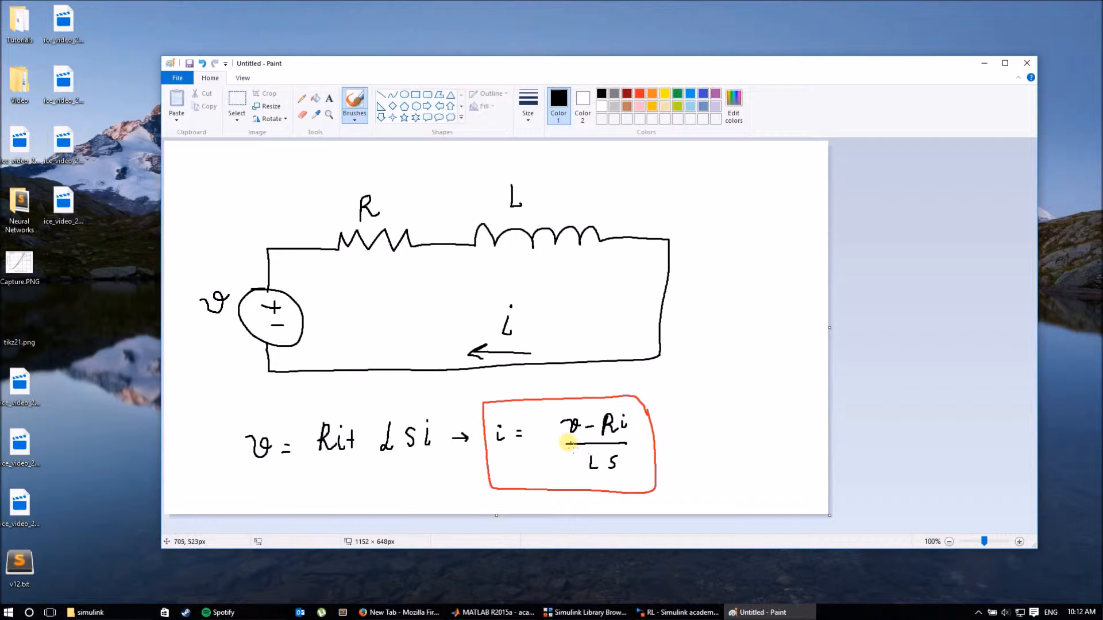
Bring the RL Simulink model window in front of the Paint RL circuit sketch.
left_click(734, 611)
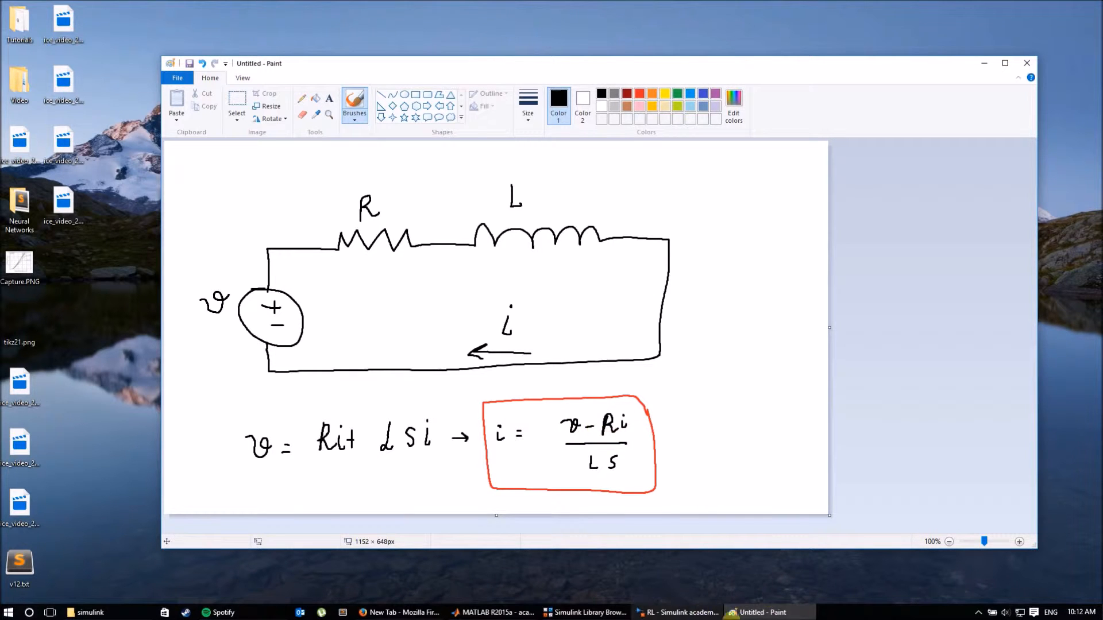
left_click(689, 612)
left_click(746, 612)
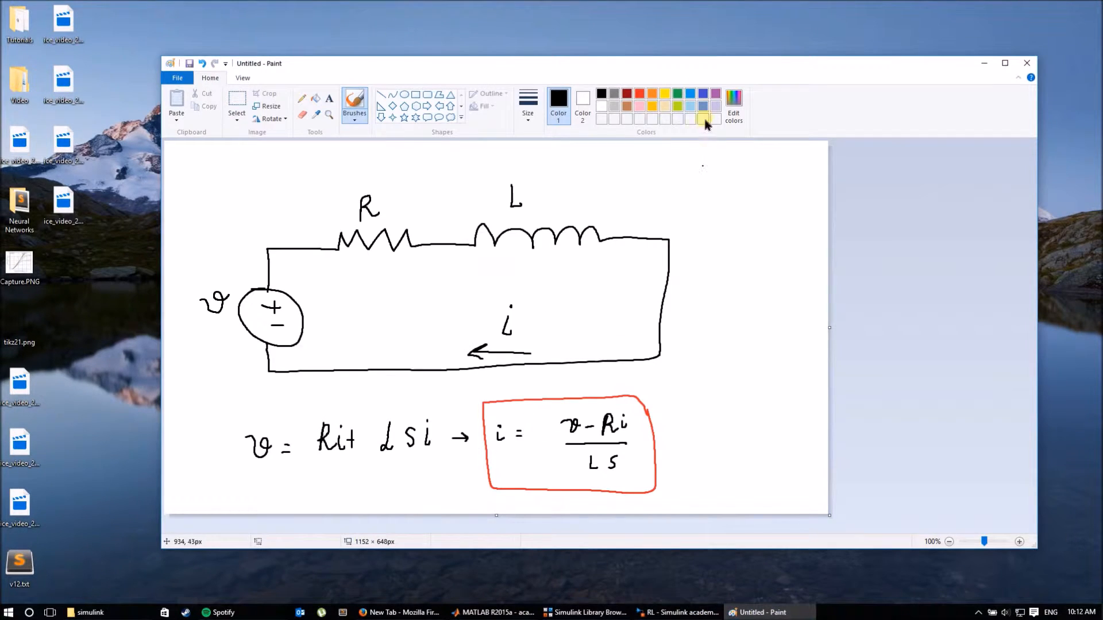
left_click(678, 612)
left_click_drag(671, 192, 953, 180)
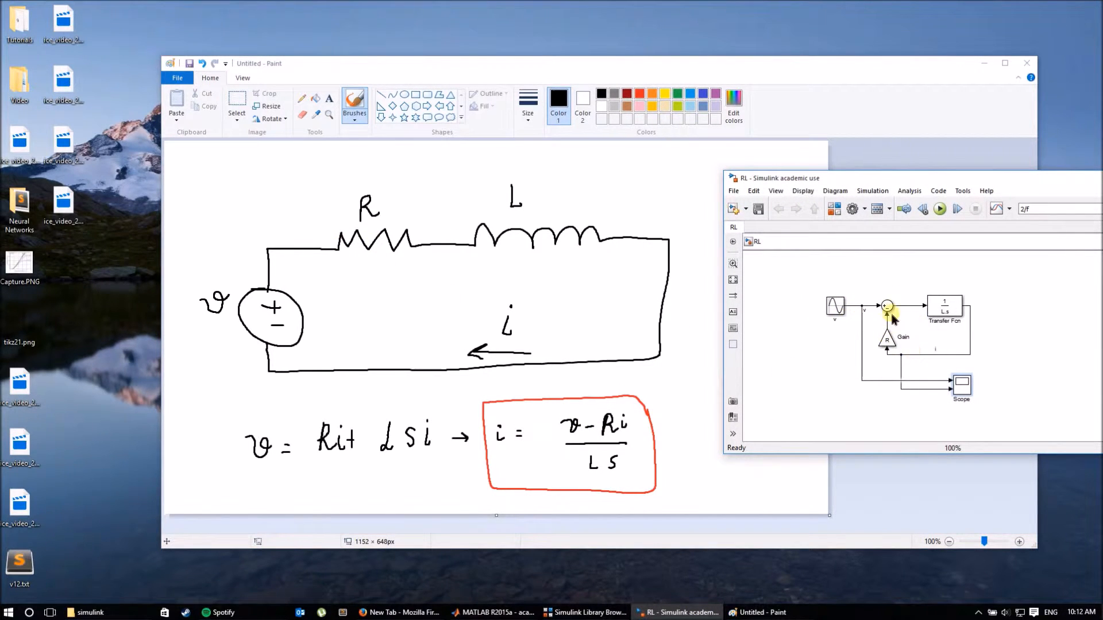
left_click(959, 307)
left_click_drag(919, 181, 663, 143)
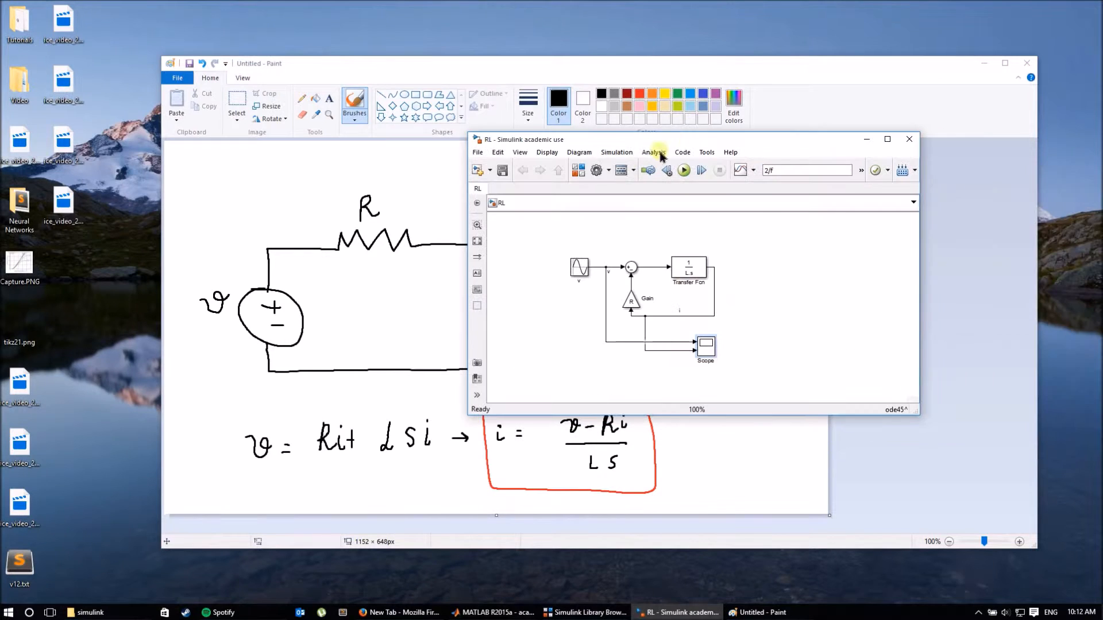
left_click(608, 170)
left_click(626, 214)
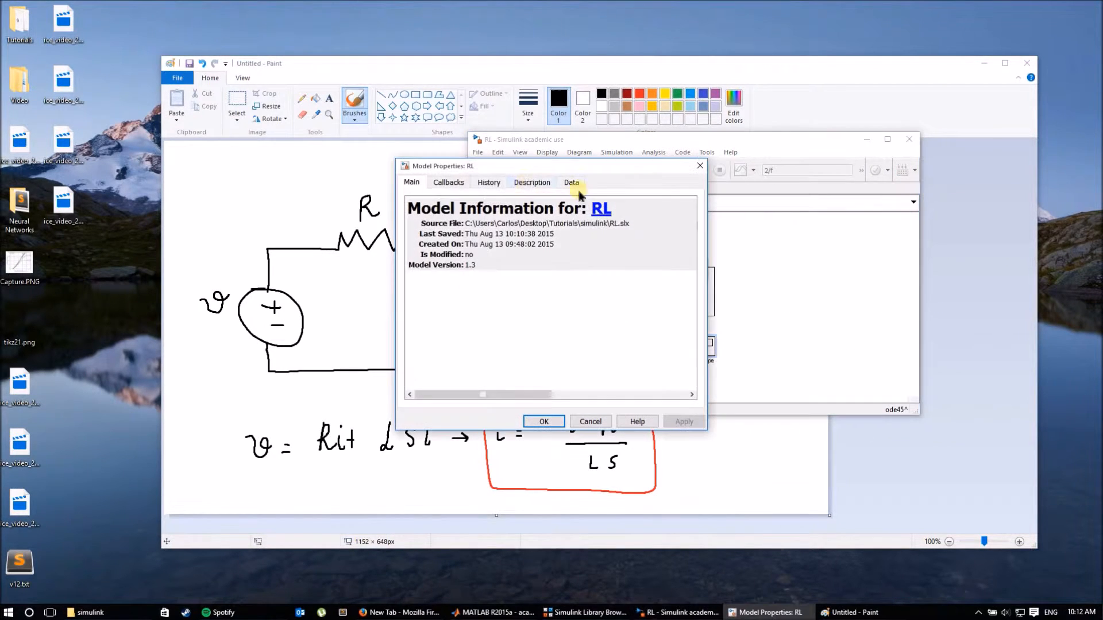
left_click(448, 182)
left_click(441, 228)
left_click_drag(437, 166, 226, 148)
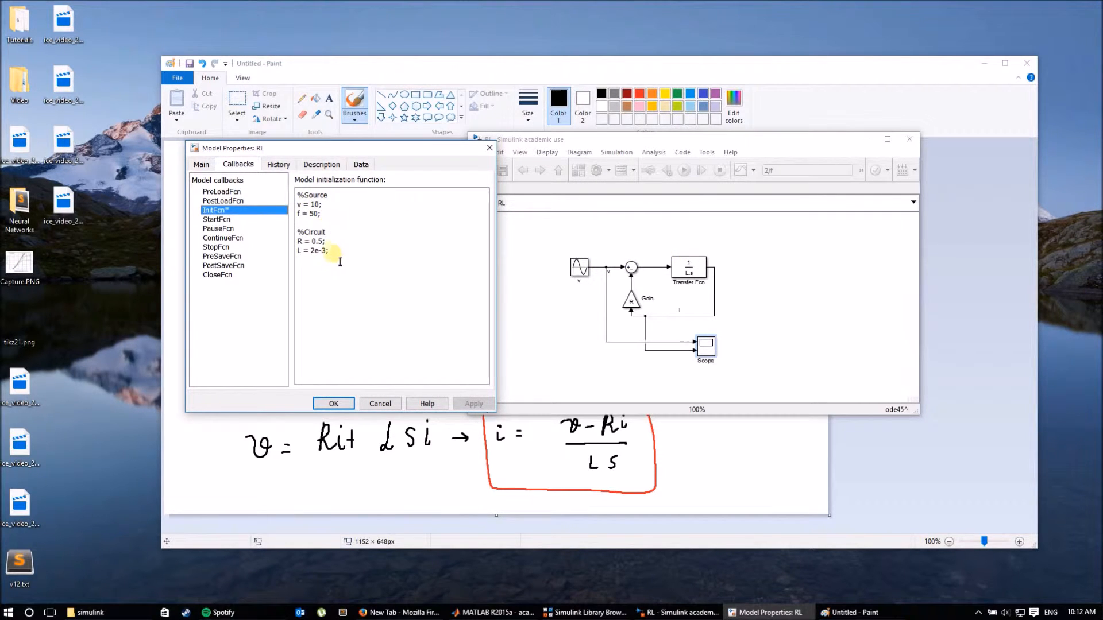
left_click(380, 404)
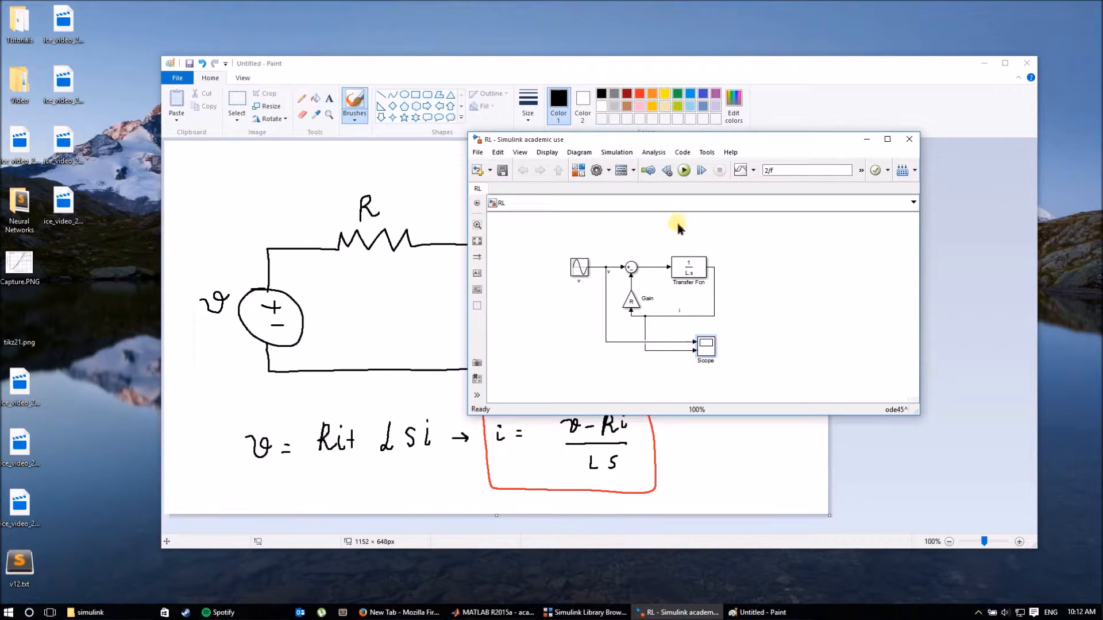
double_click(705, 346)
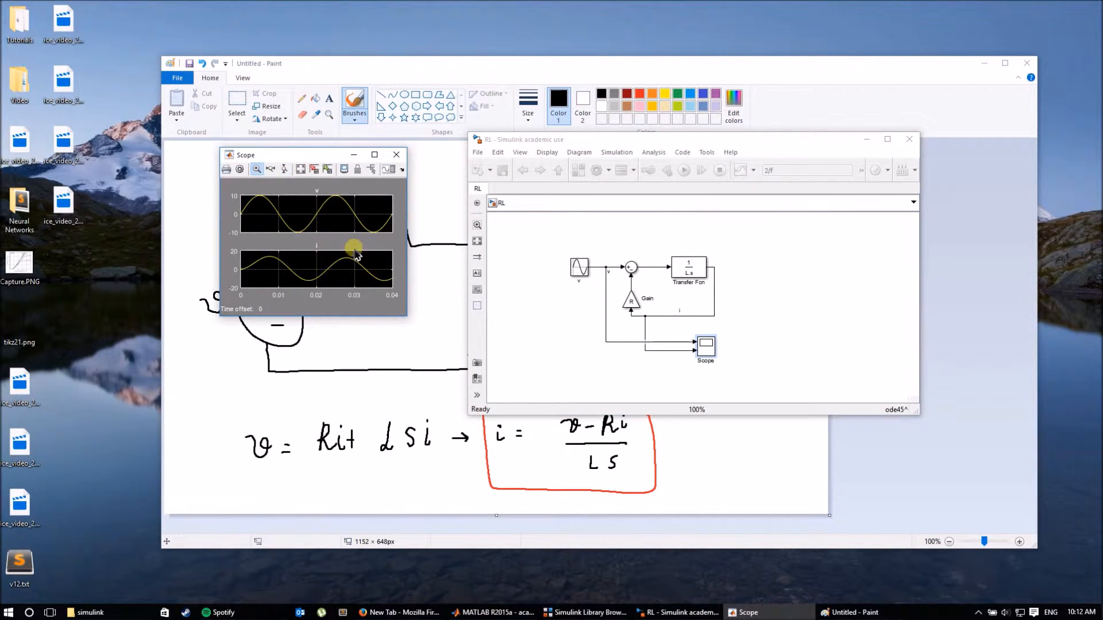
left_click(396, 155)
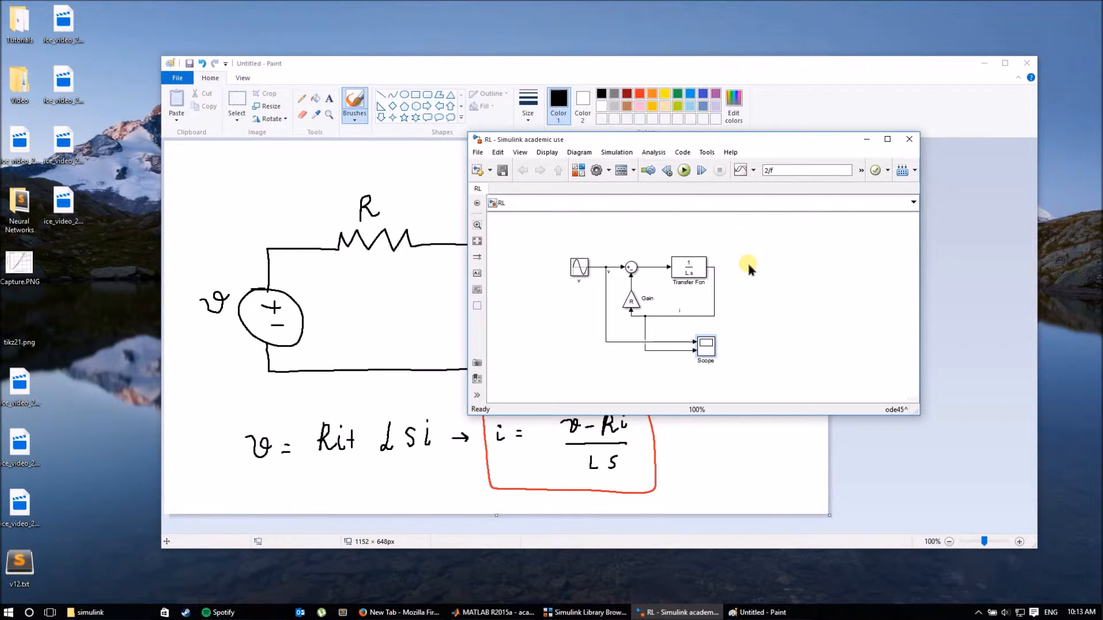
Hide the Paint sketch and show the Library Browser beside the RL model, selecting its search text.
left_click(983, 65)
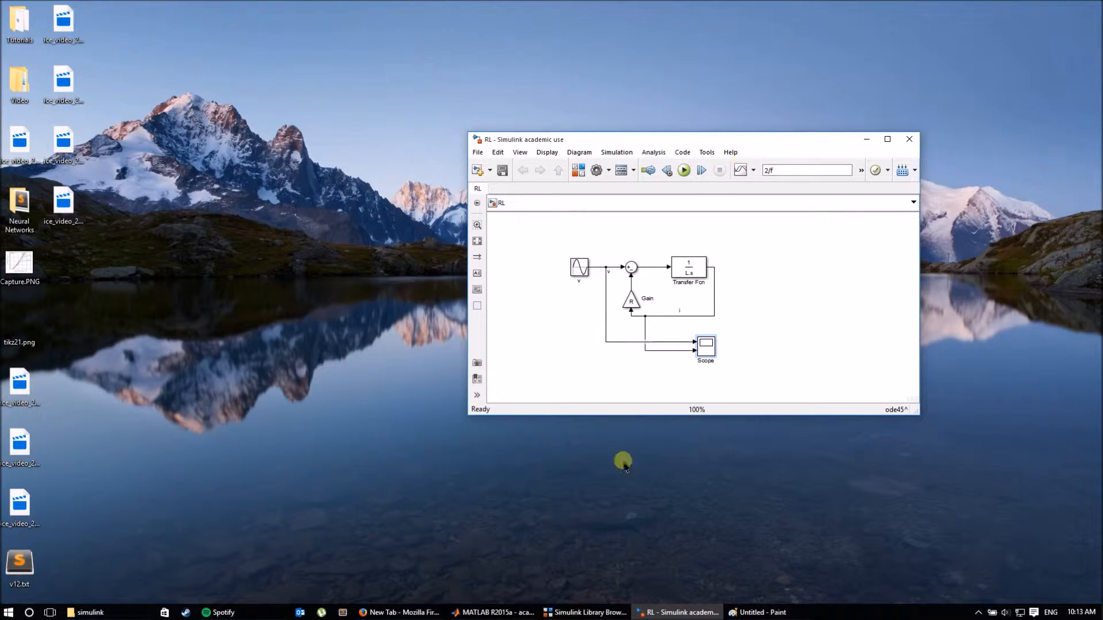
left_click(587, 613)
left_click_drag(647, 146, 709, 130)
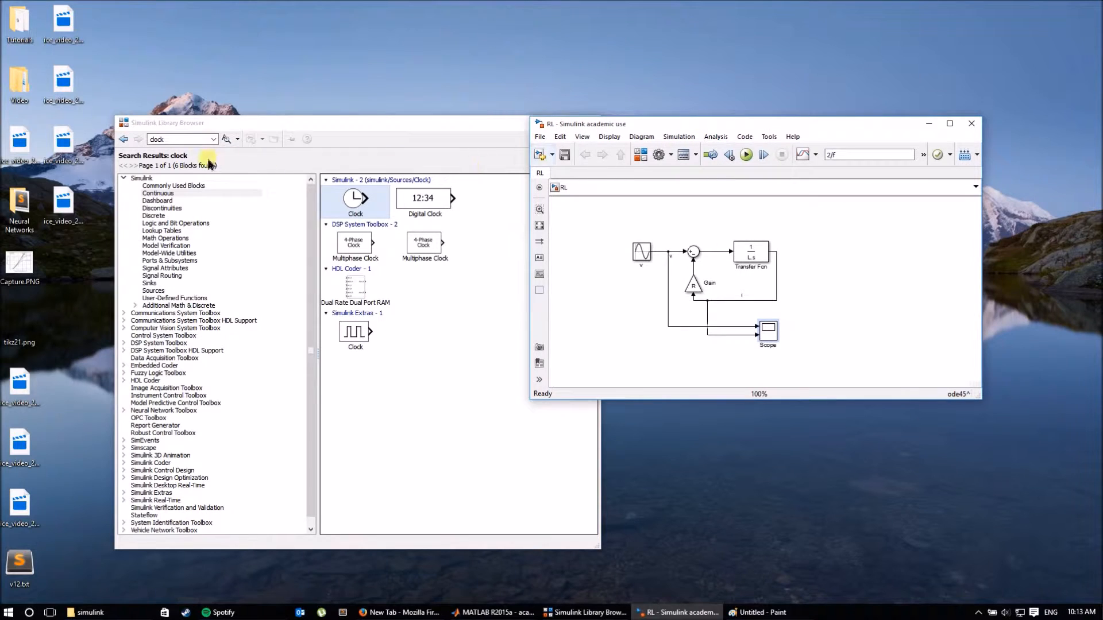
left_click(190, 140)
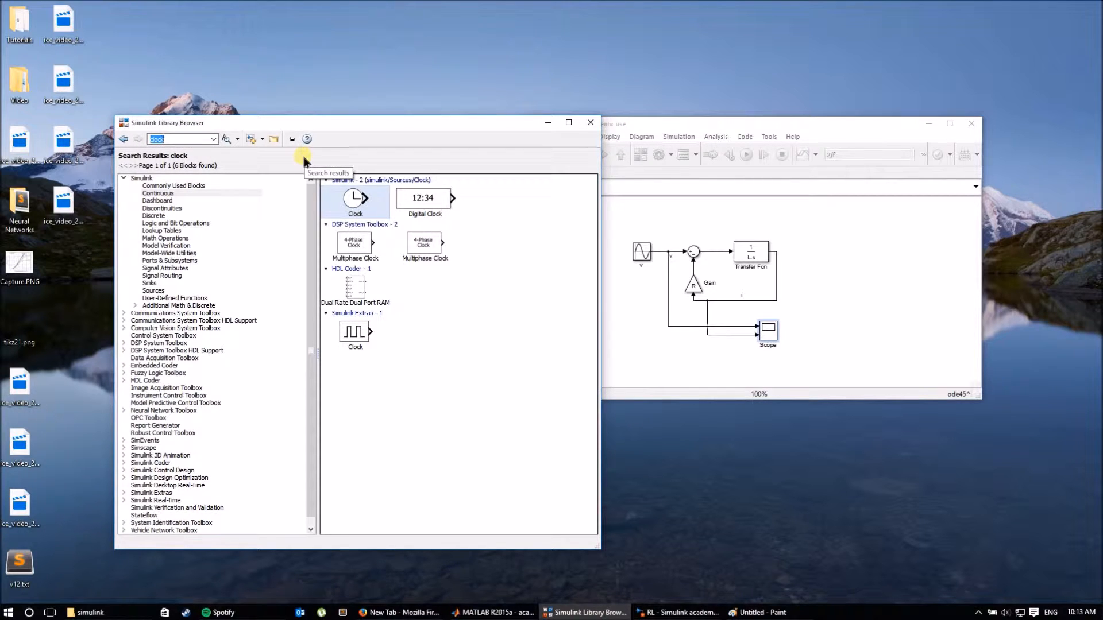
Search the library for 'save' and place a To Workspace block (simout) right of the RL circuit.
type("save")
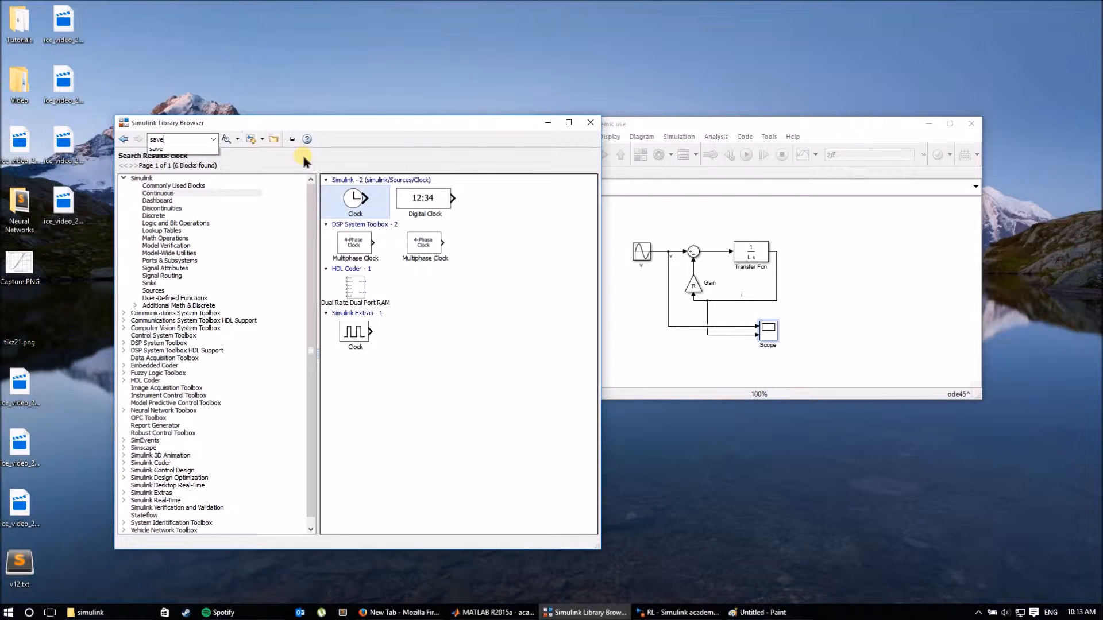
left_click(227, 140)
left_click_drag(429, 198, 861, 260)
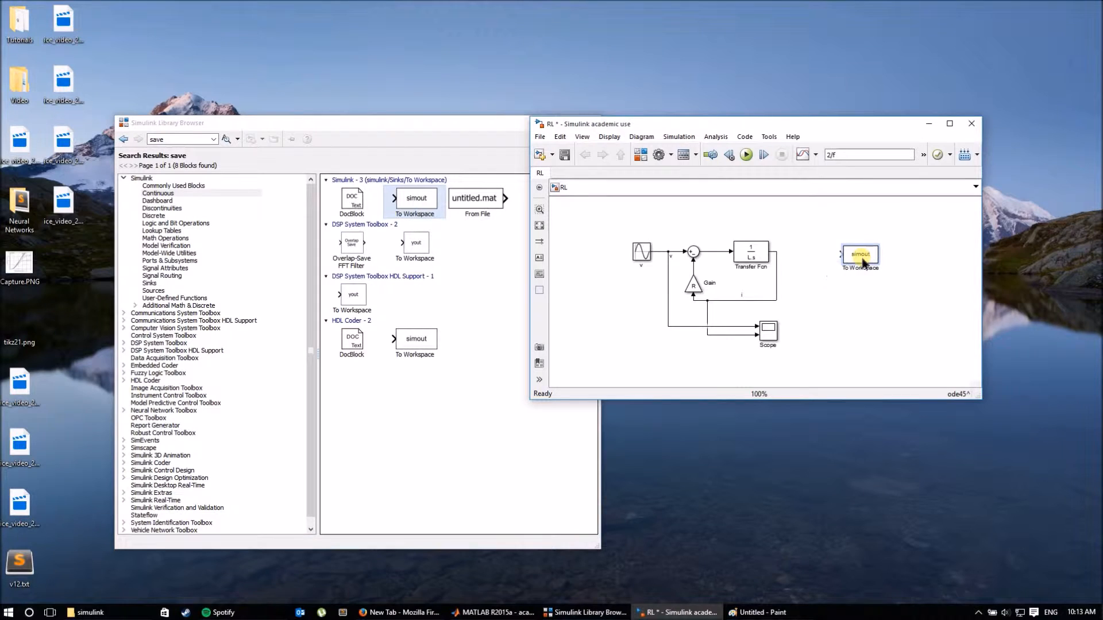
double_click(859, 255)
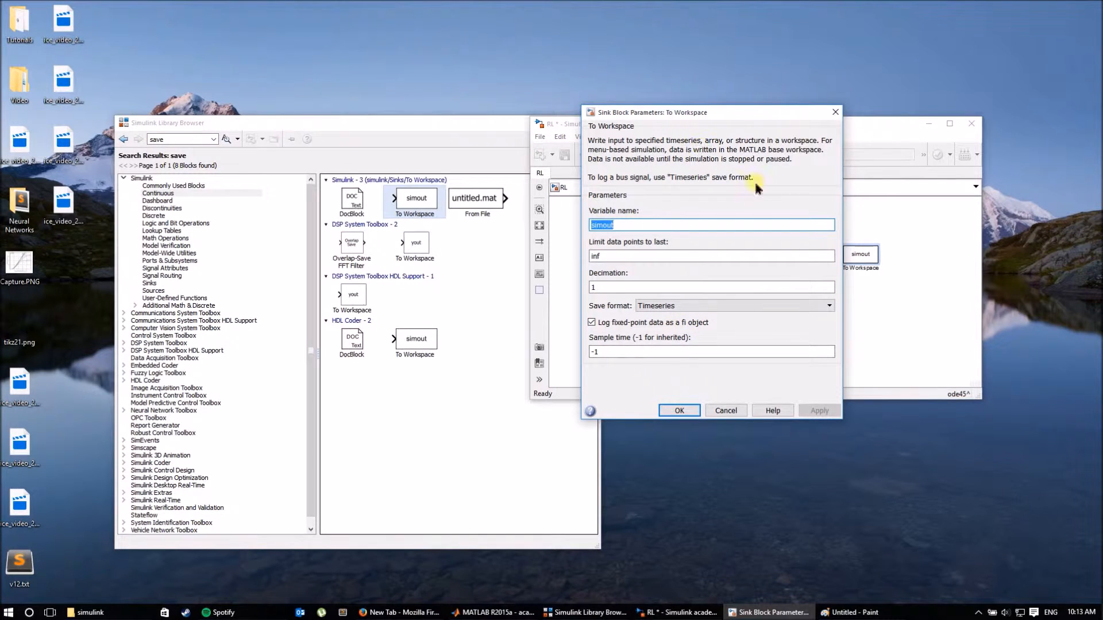
left_click(678, 411)
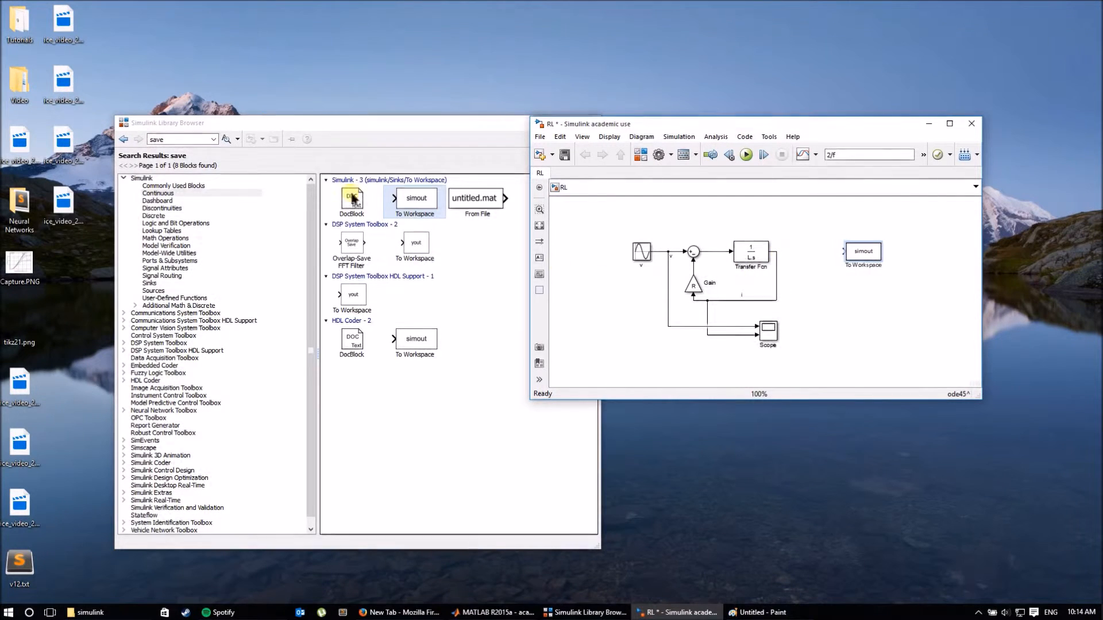
left_click(188, 140)
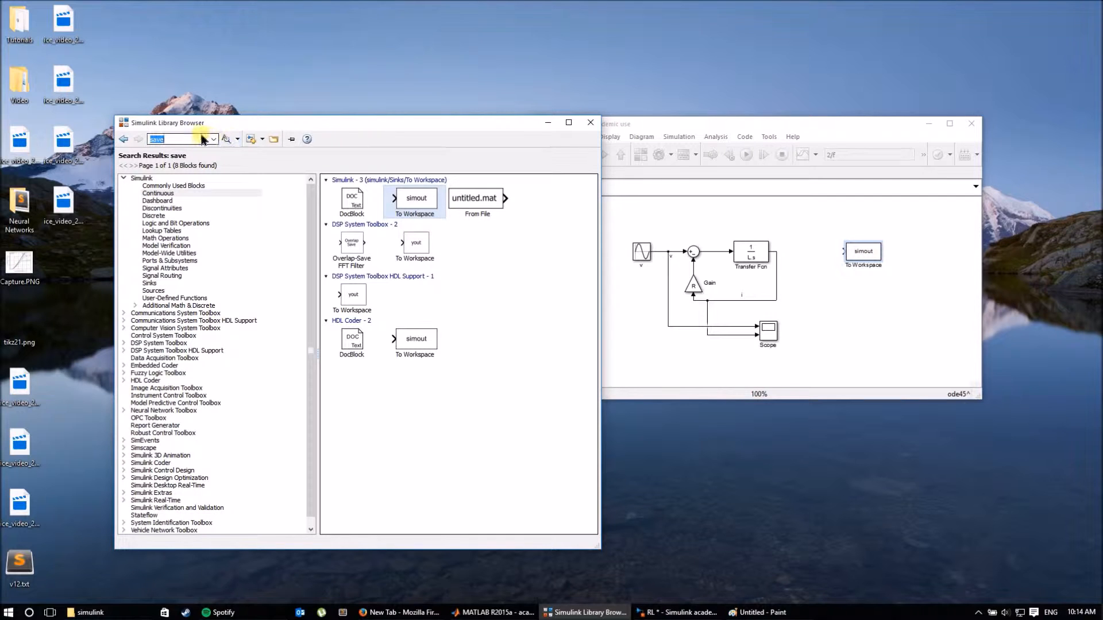
Search 'mux', place a Mux block beside simout, and wire its output into To Workspace.
type("mux")
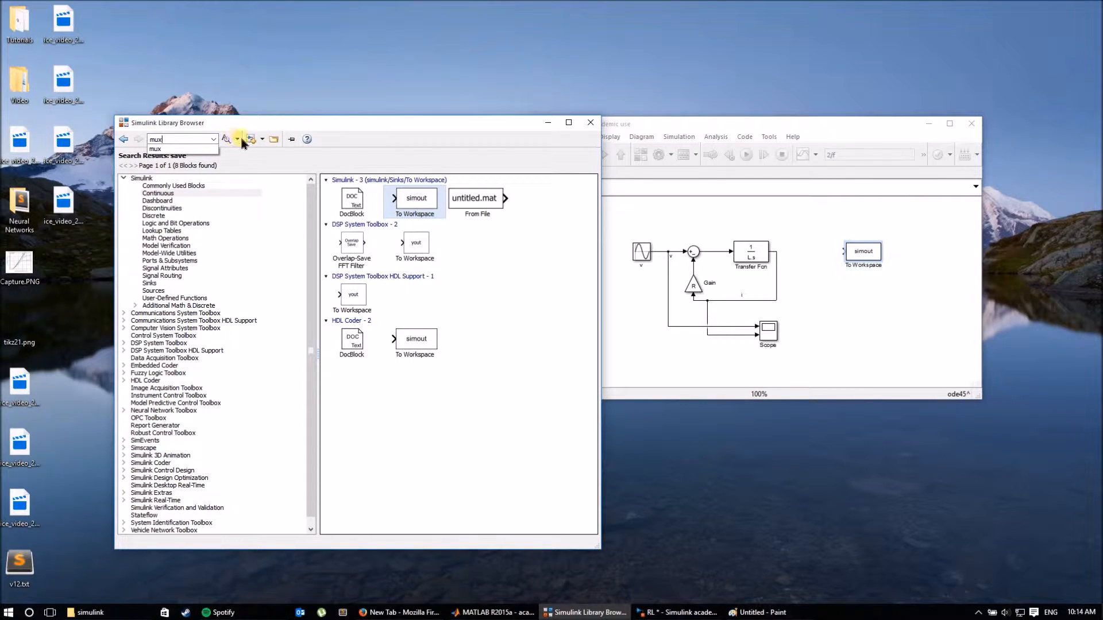
left_click(226, 139)
left_click_drag(412, 201, 826, 253)
double_click(821, 251)
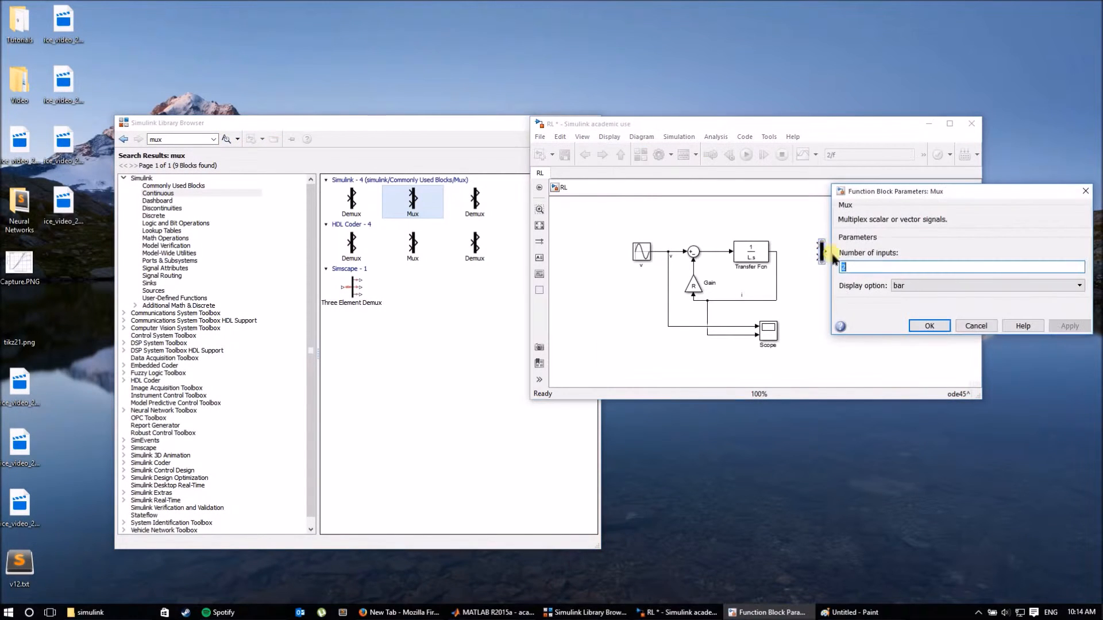
key("Return")
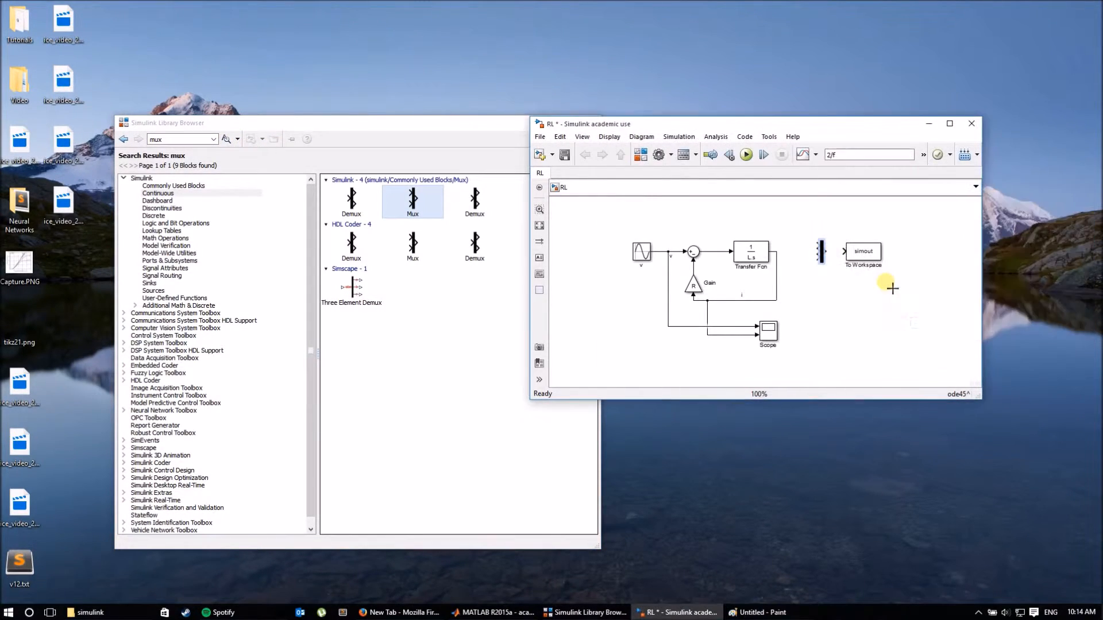
left_click_drag(821, 247, 827, 247)
left_click(836, 252)
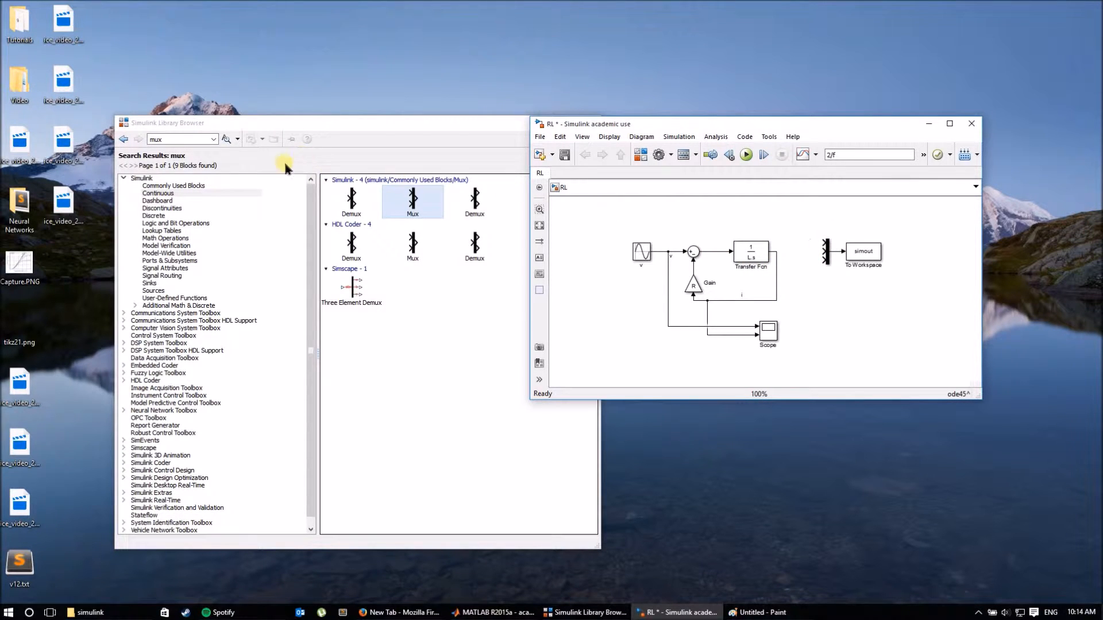
left_click(175, 140)
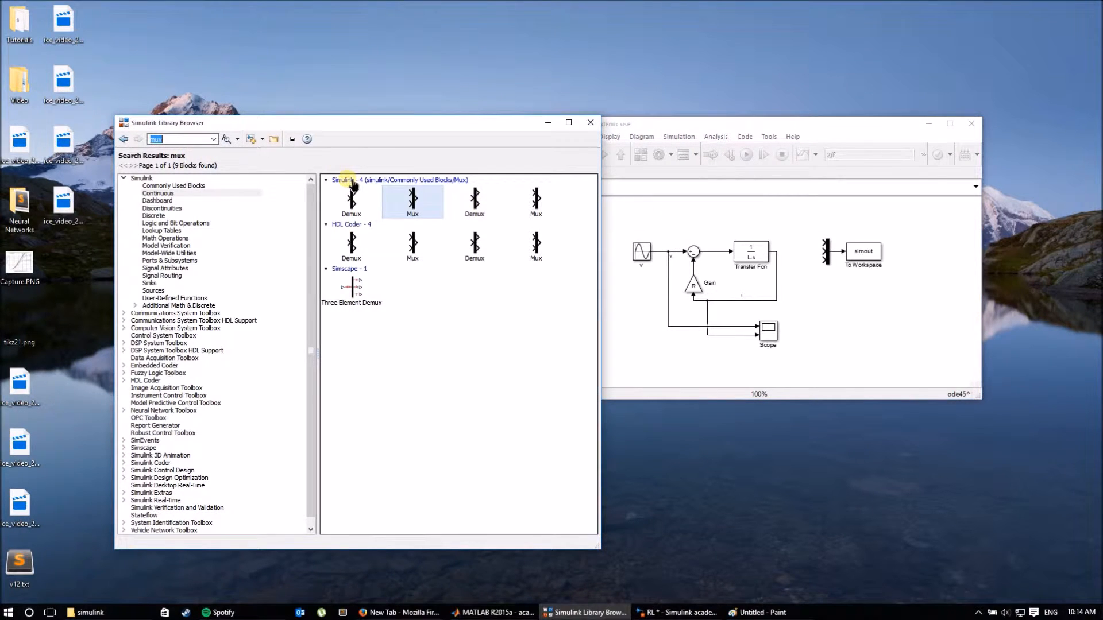
Search 'clock' and drop a Clock block above the Mux, feeding its first input.
type("clock")
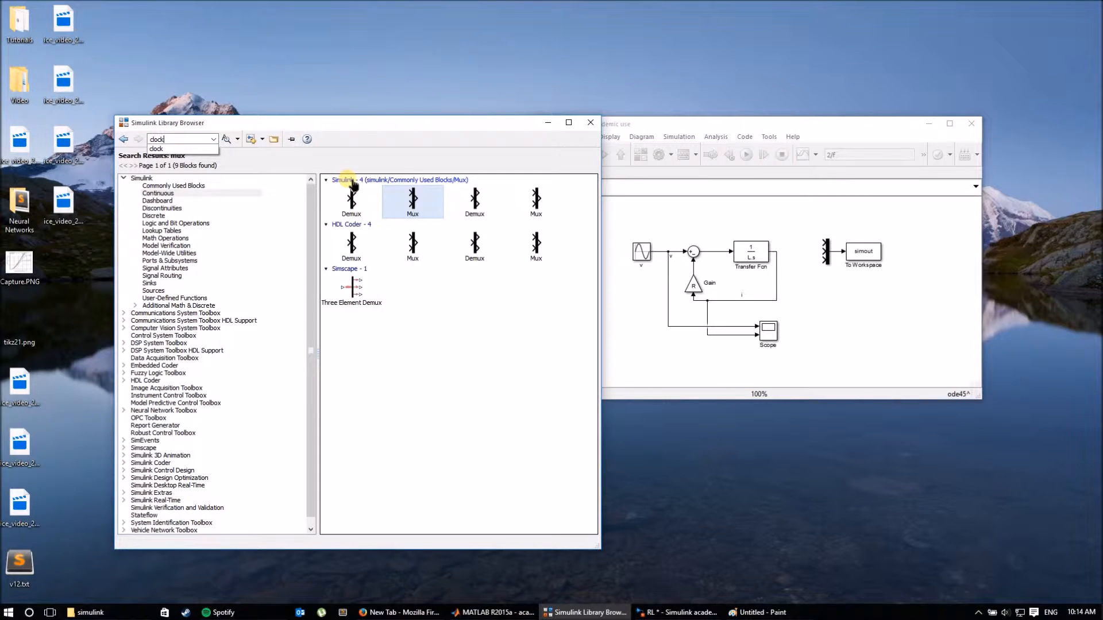
left_click(226, 139)
mouse_move(358, 203)
left_mouse_down()
mouse_move(773, 221)
mouse_move(827, 244)
mouse_move(786, 217)
left_mouse_up()
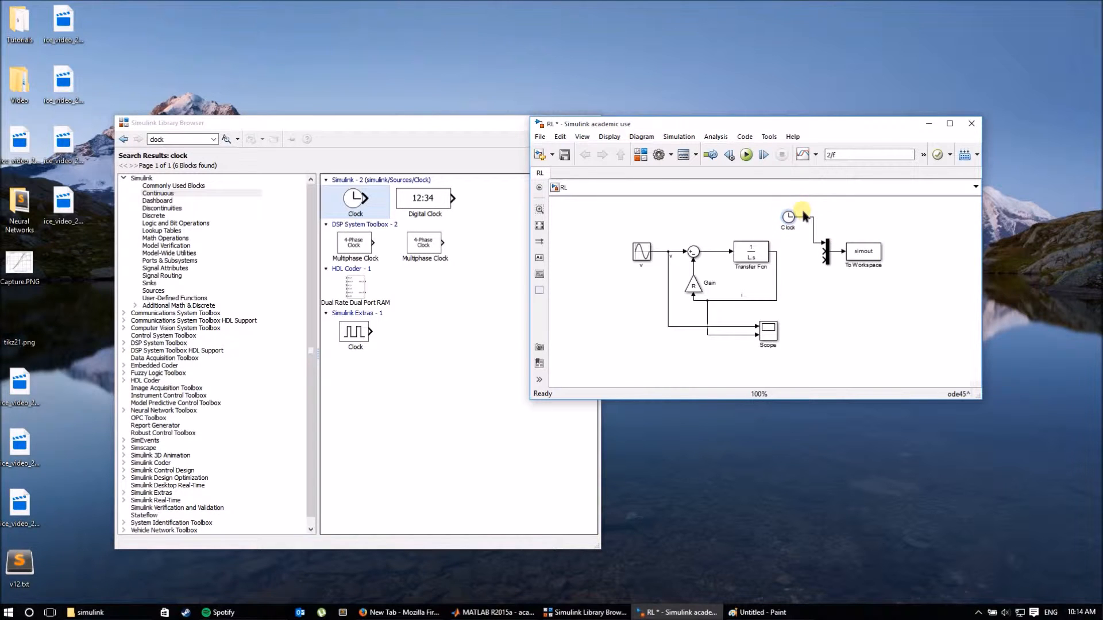
Branch the v and i signal lines into the Mux's remaining second and third inputs.
left_click(184, 144)
left_click(785, 282)
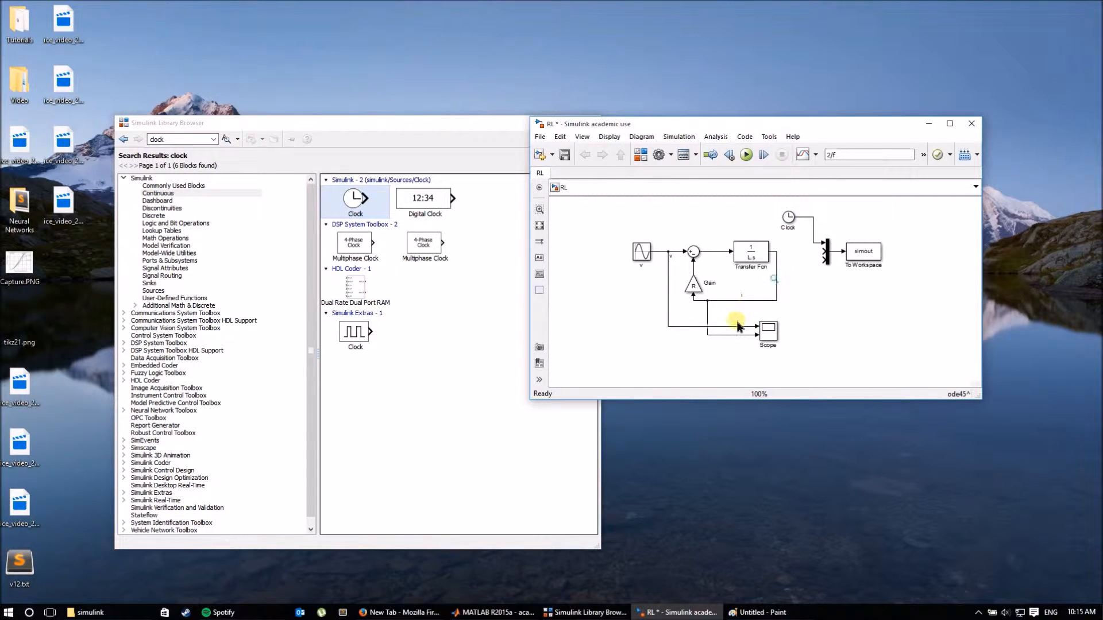
left_click_drag(748, 326, 823, 257)
left_click_drag(752, 338, 822, 257)
mouse_move(740, 335)
left_mouse_down()
mouse_move(800, 266)
mouse_move(823, 261)
left_mouse_up()
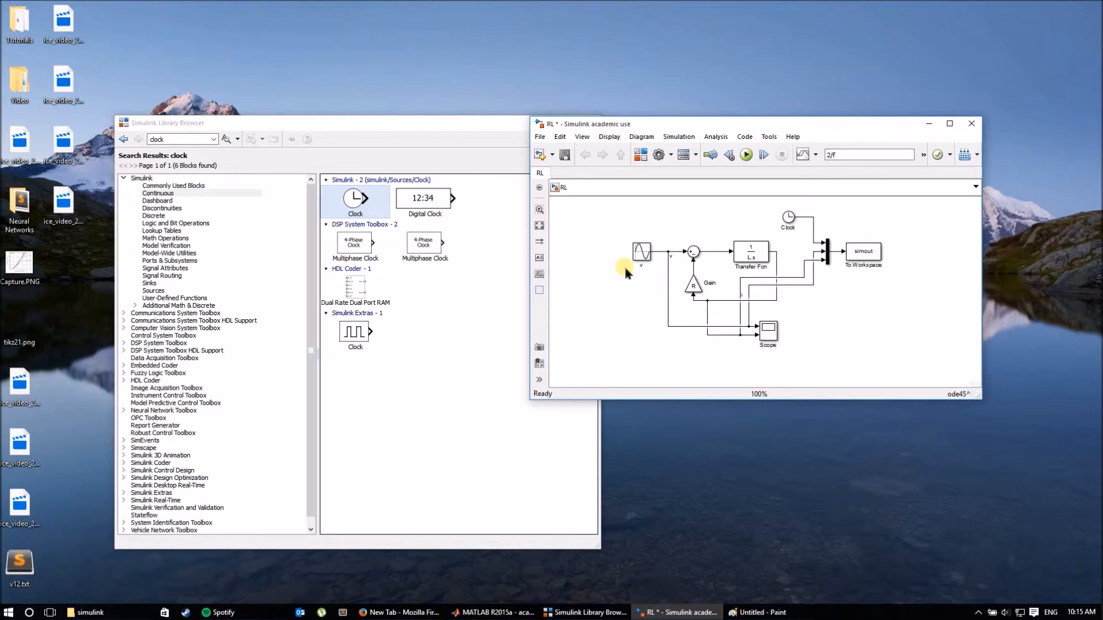
left_click(638, 252)
left_click(678, 213)
Check the R Gain and 1/Ls blocks, then open the model's InitFcn callback in Model Properties.
left_click(696, 286)
left_click(754, 261)
left_click(698, 291)
left_click(670, 155)
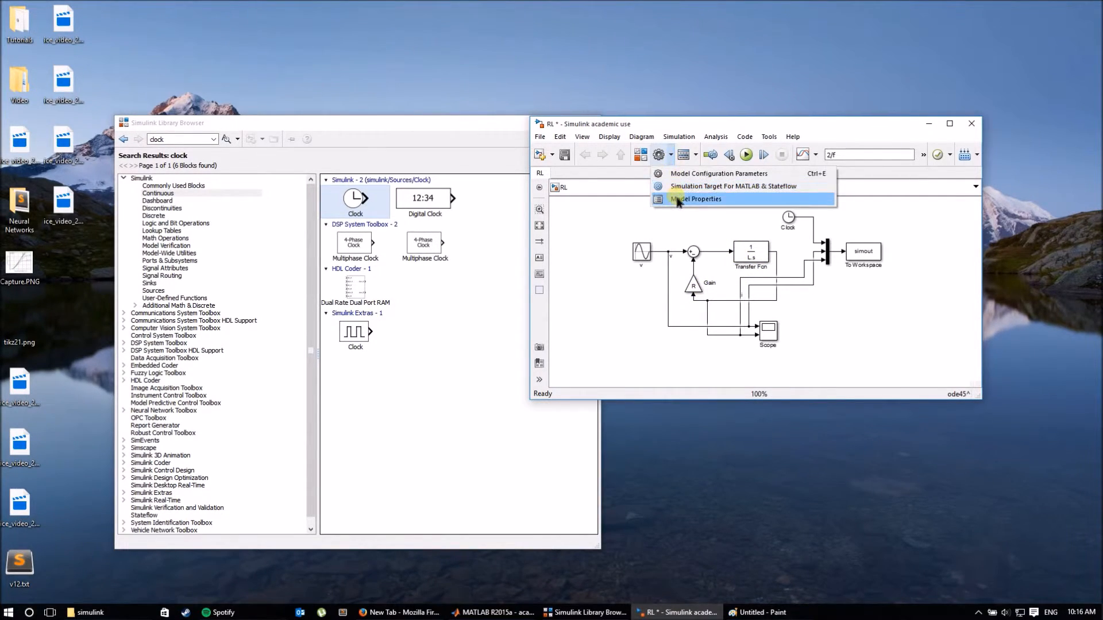
left_click(678, 201)
left_click(449, 182)
left_click_drag(490, 174, 444, 169)
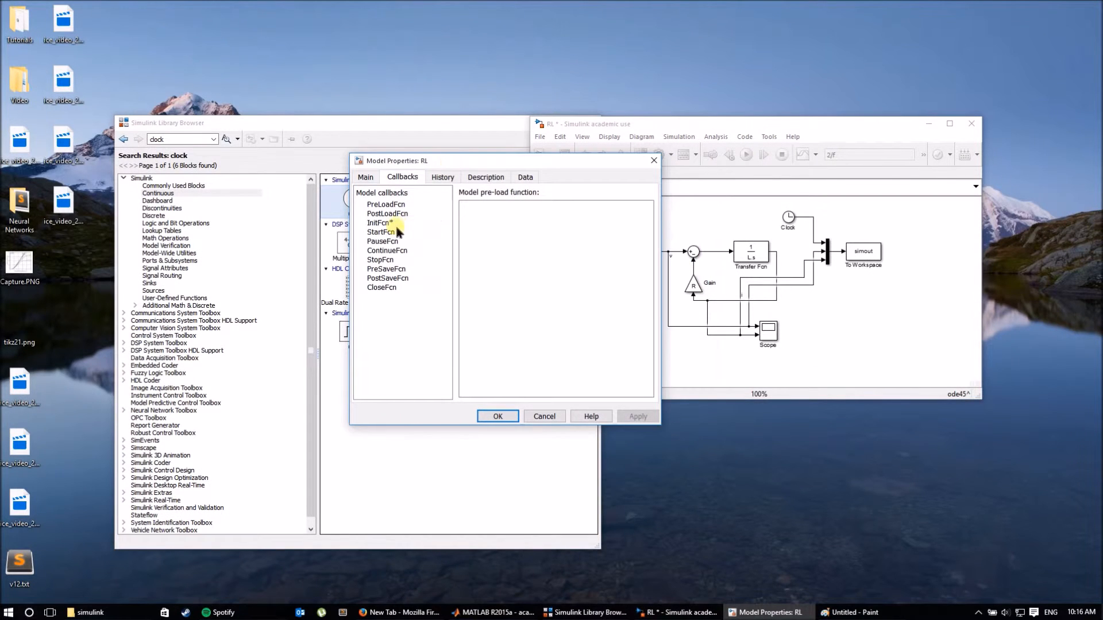
left_click(395, 224)
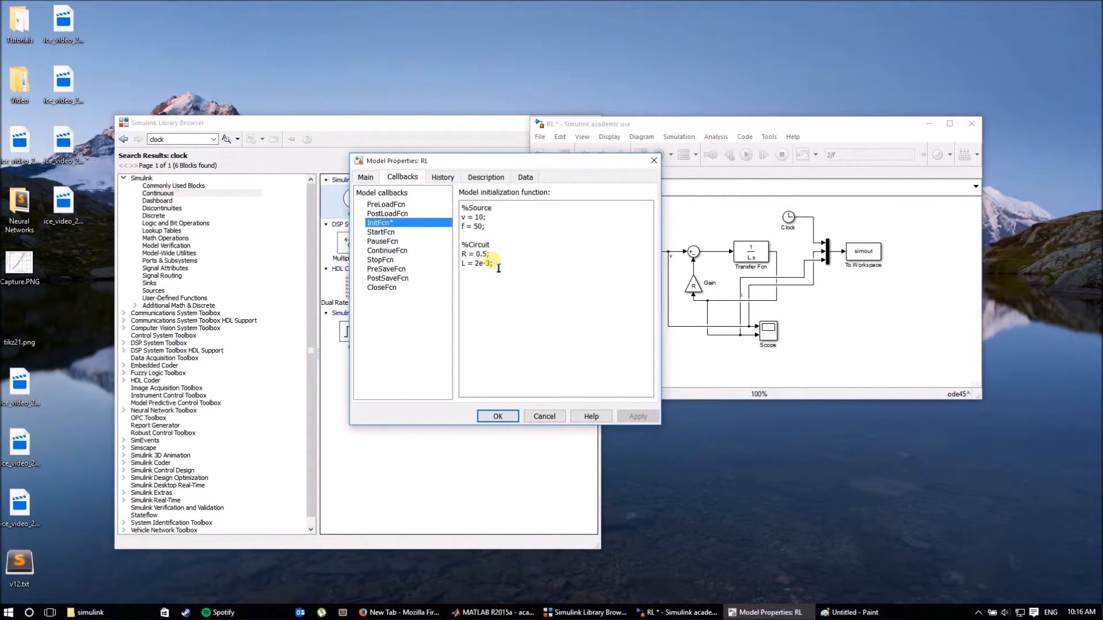
Replace 0.5 and 2e-3 in InitFcn with p(1) and p(2), then save the model.
left_click(766, 260)
left_click_drag(480, 255, 490, 254)
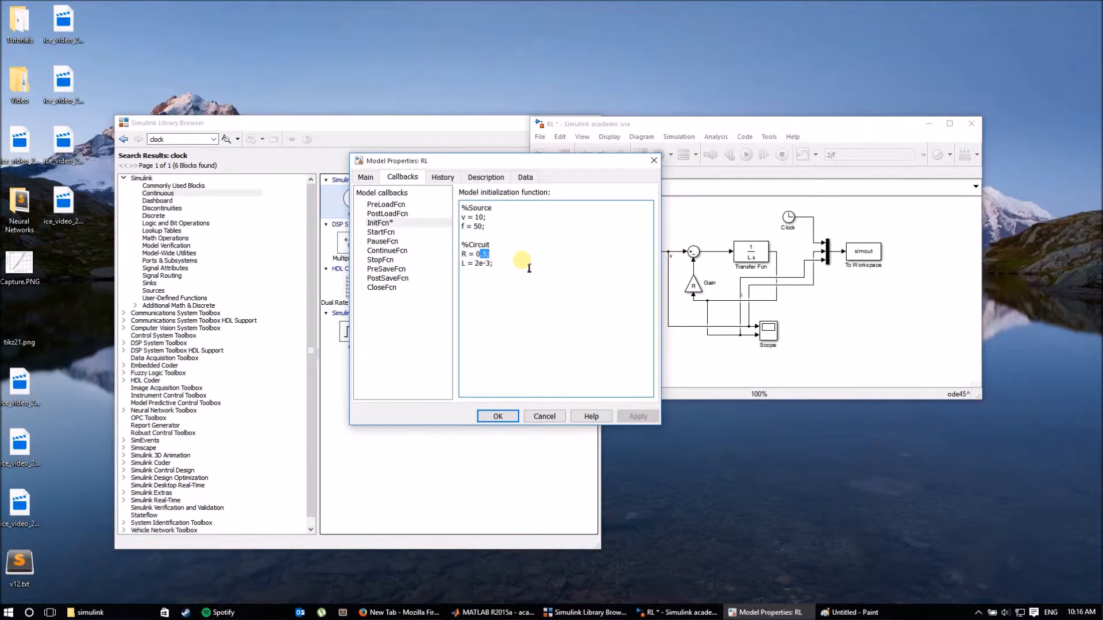
key("BackSpace")
key("BackSpace")
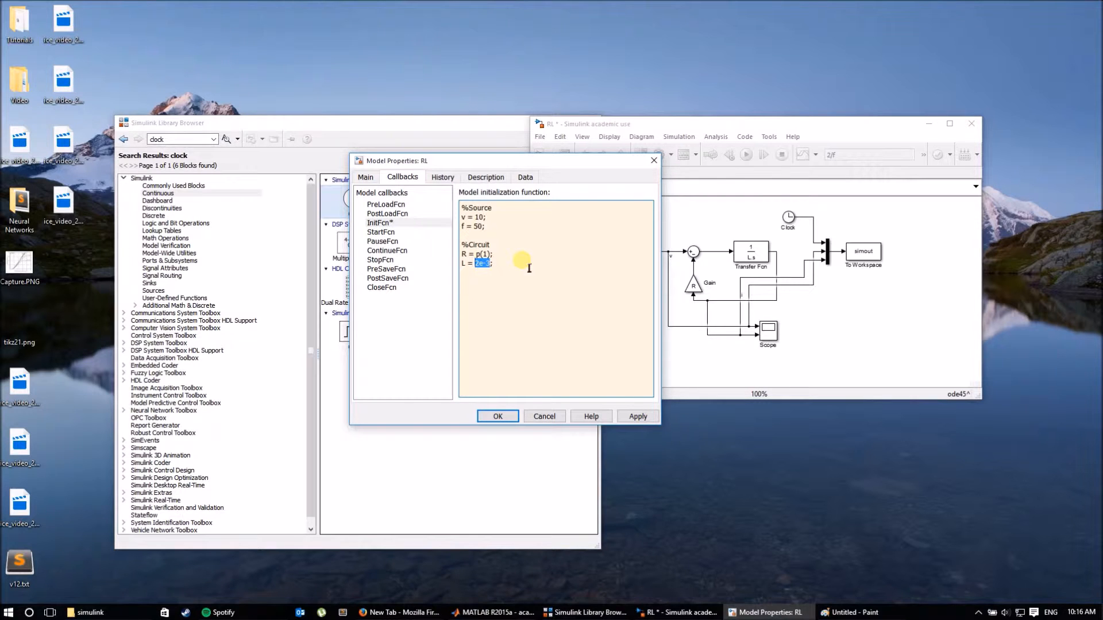
type("p(2")
left_click(498, 416)
left_click(540, 137)
left_click(557, 194)
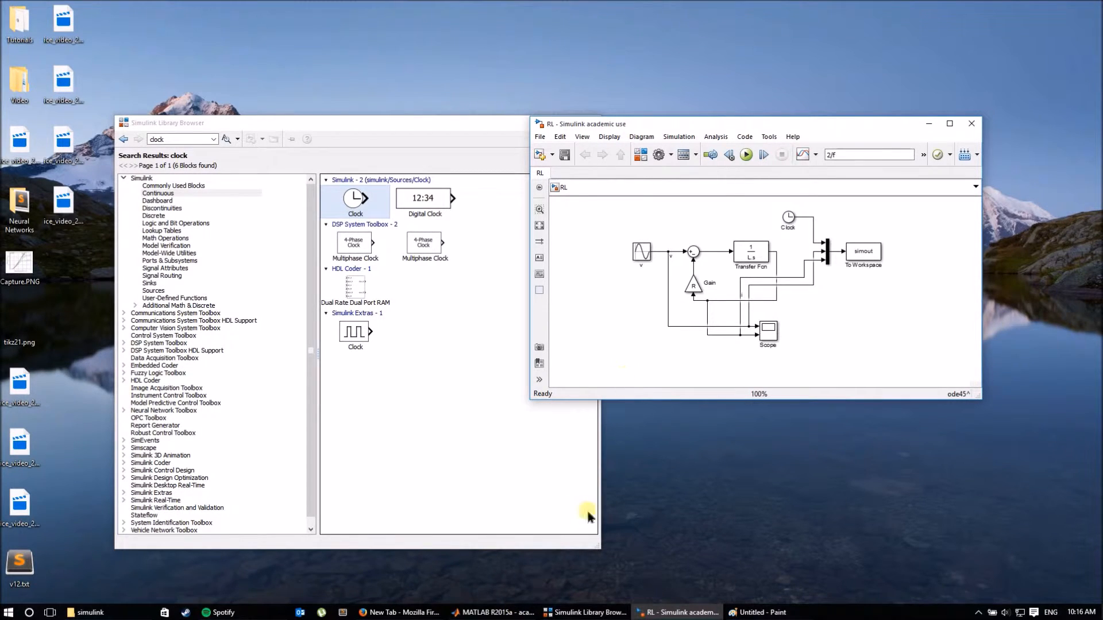
Launch the Parameter Optimizer by running MainApp from MATLAB.
mouse_move(523, 614)
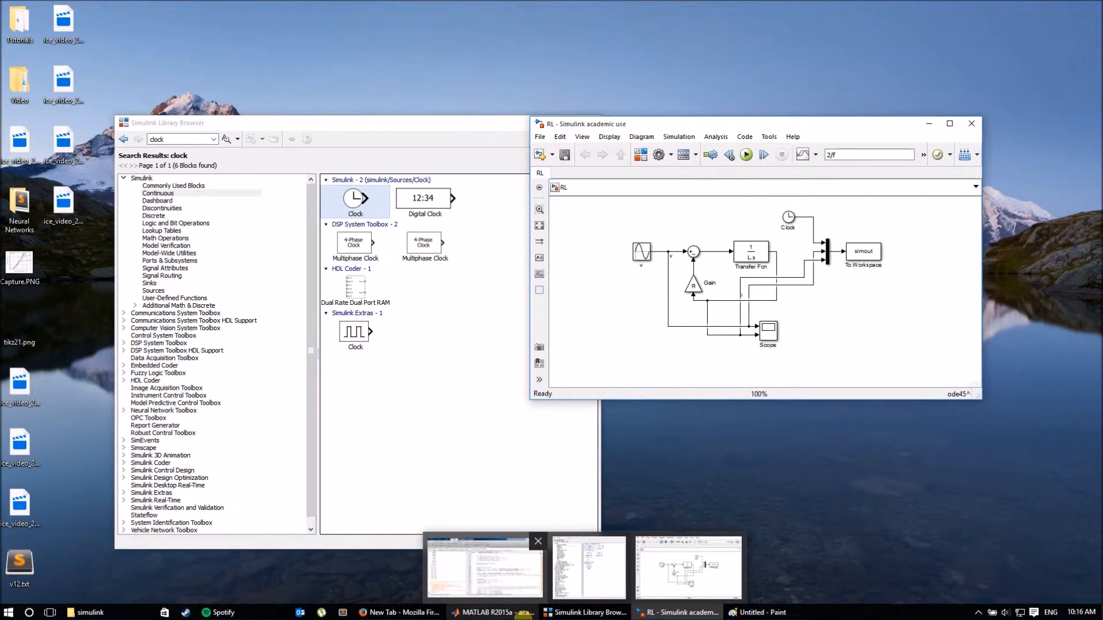
left_click(524, 613)
left_click(484, 151)
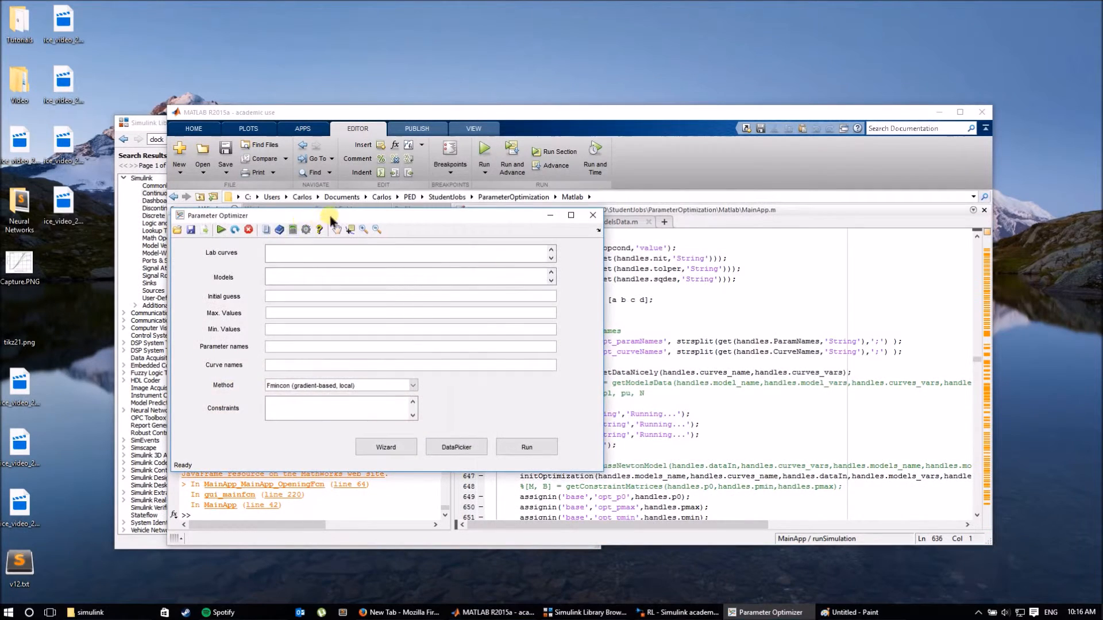
left_click_drag(327, 217, 502, 142)
Load the RL setup from the simulink folder (dataRL.txt, RL.slx, R;L) and open DataFiller.
left_click(354, 158)
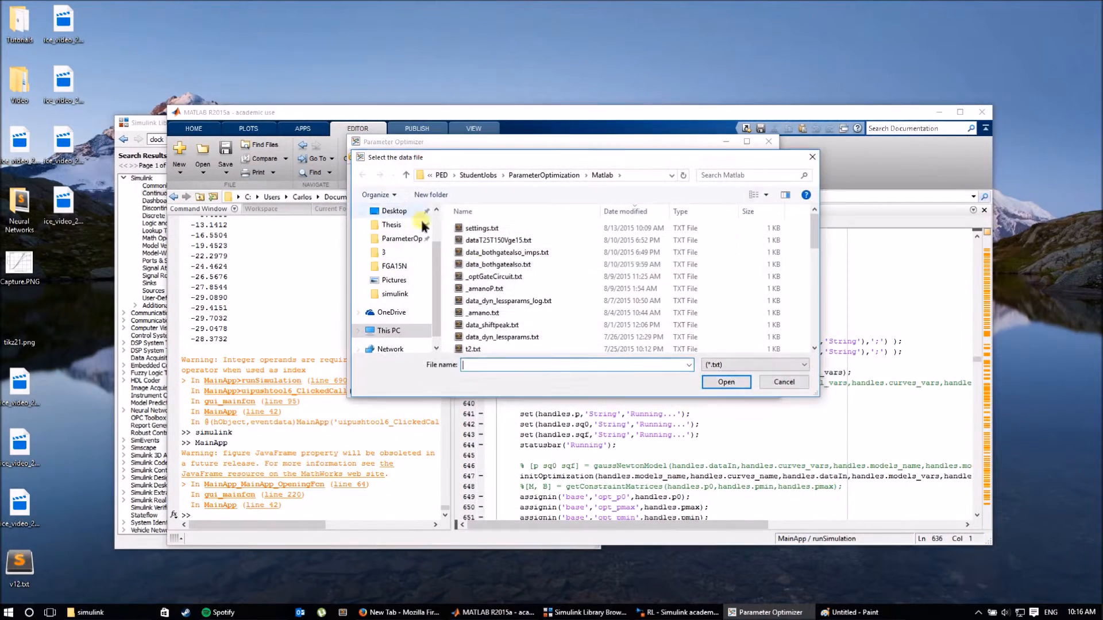
left_click(402, 295)
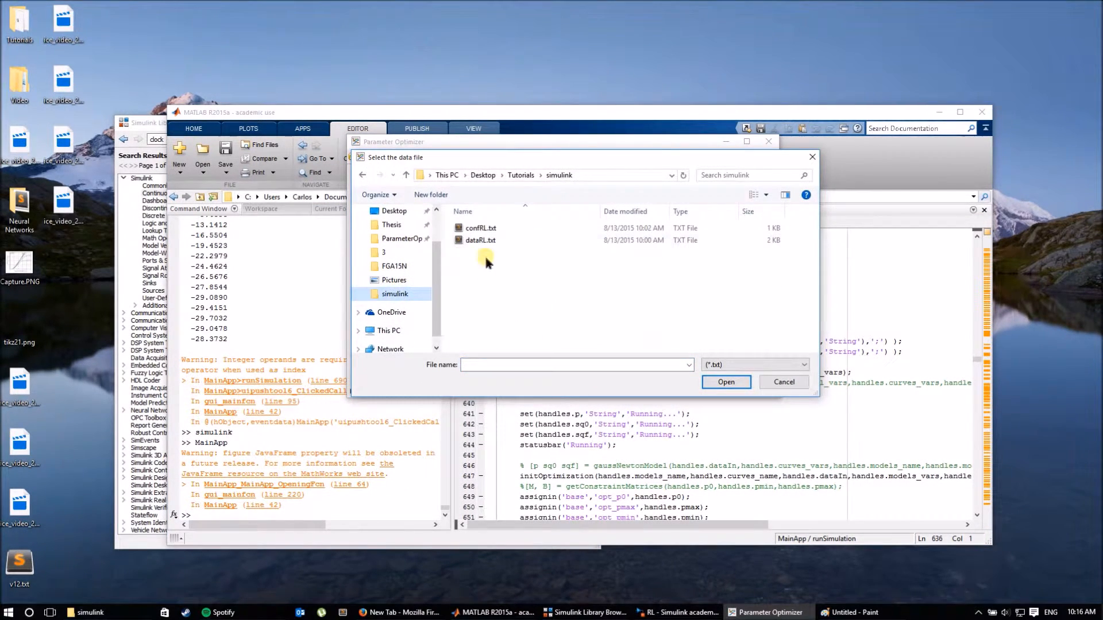
double_click(486, 229)
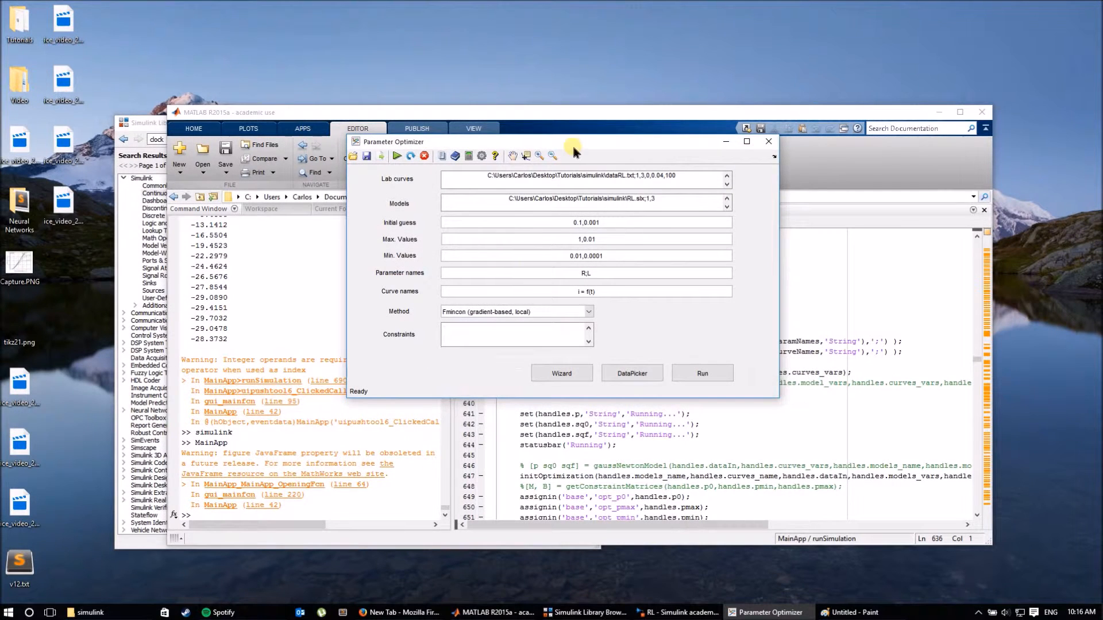
left_click_drag(573, 146, 527, 182)
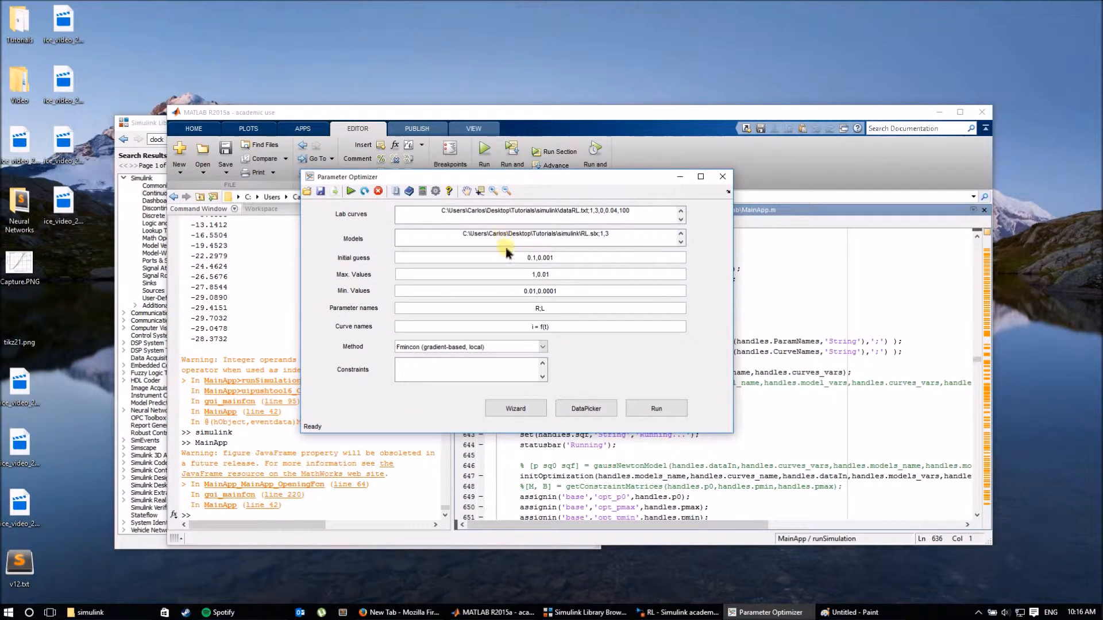
left_click_drag(571, 176, 631, 148)
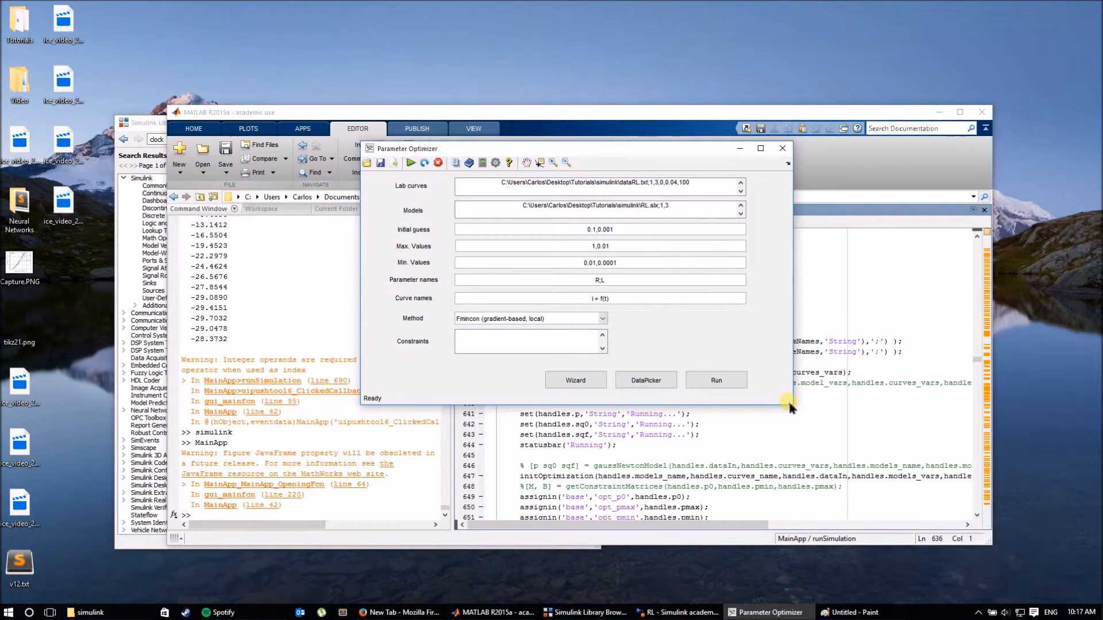
left_click(575, 380)
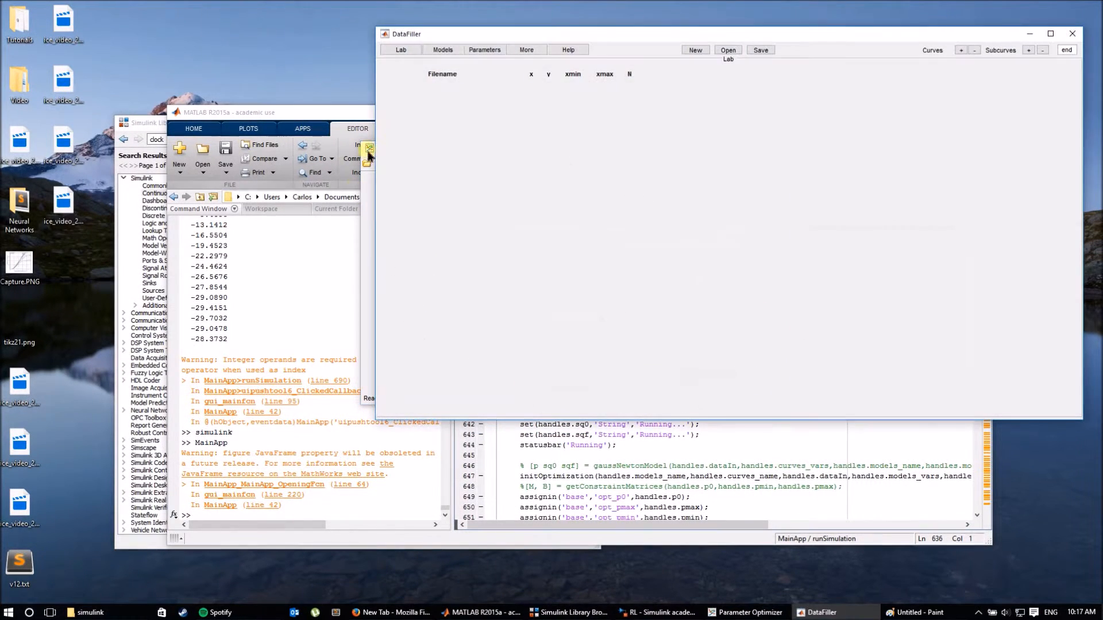
Load confRL.txt from the simulink folder into DataFiller and check the lab data path.
left_click(730, 52)
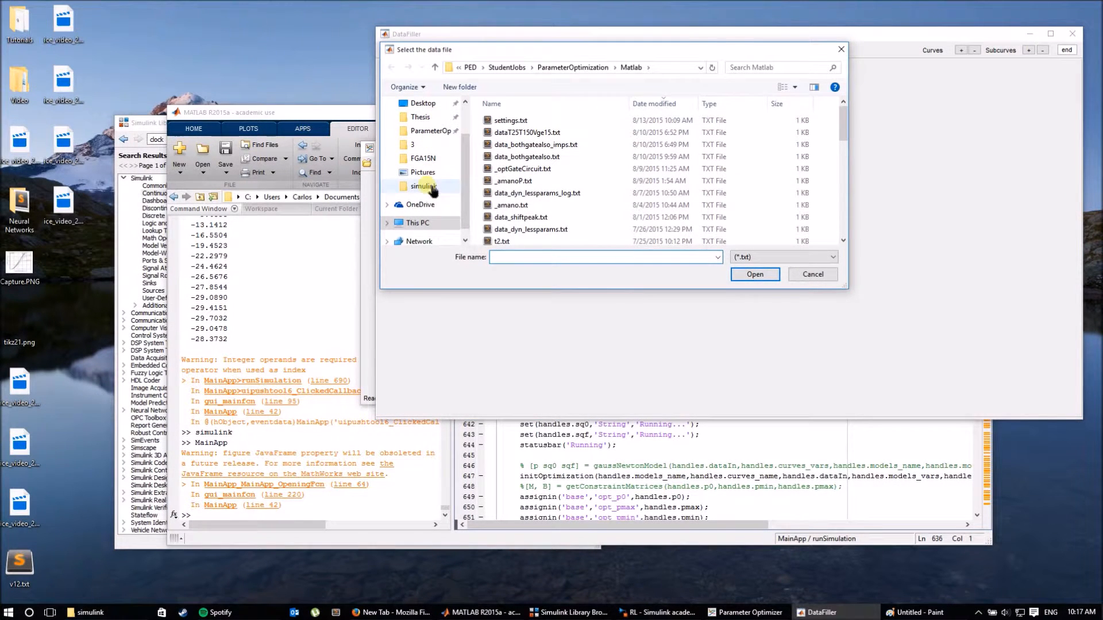
left_click(423, 186)
left_click(510, 121)
double_click(510, 122)
left_click_drag(589, 35, 551, 227)
left_click_drag(438, 276, 462, 277)
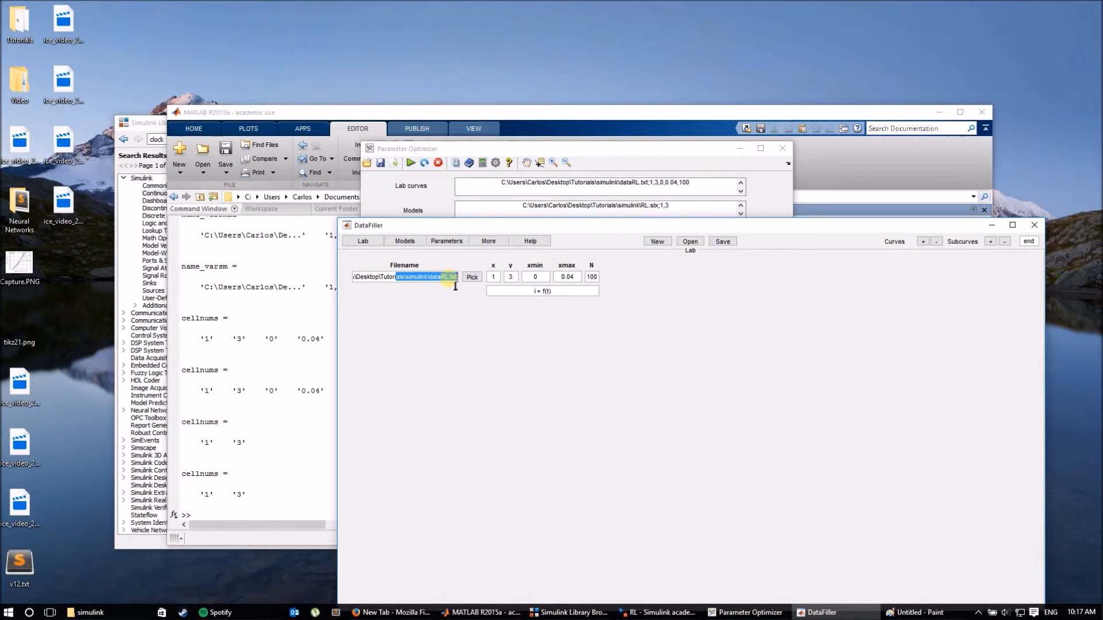
left_click_drag(569, 150, 323, 120)
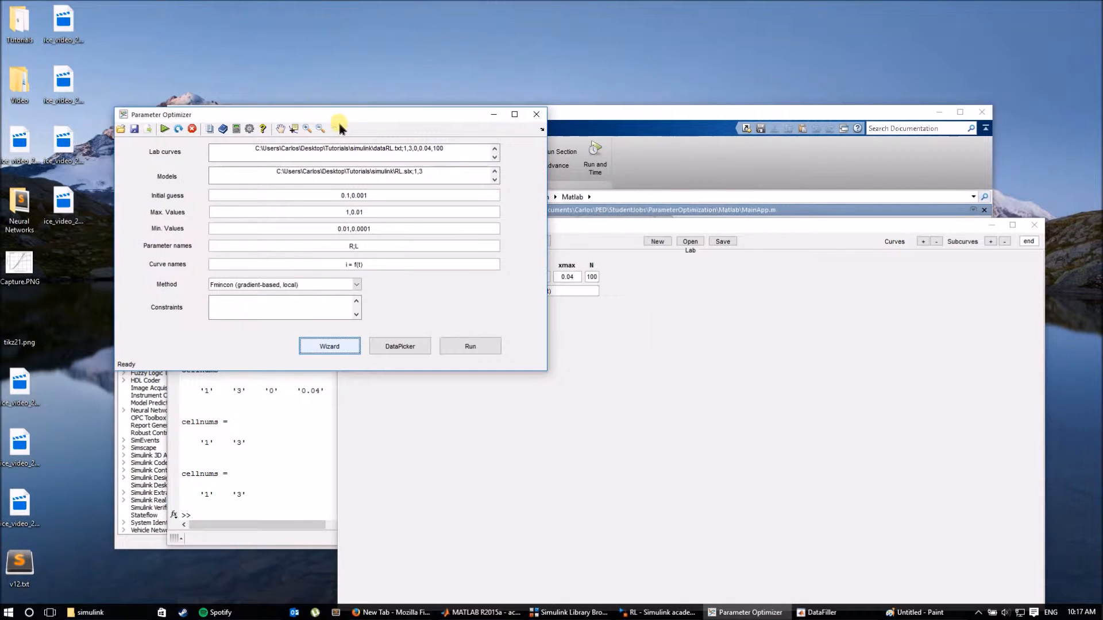
left_click_drag(655, 226, 659, 193)
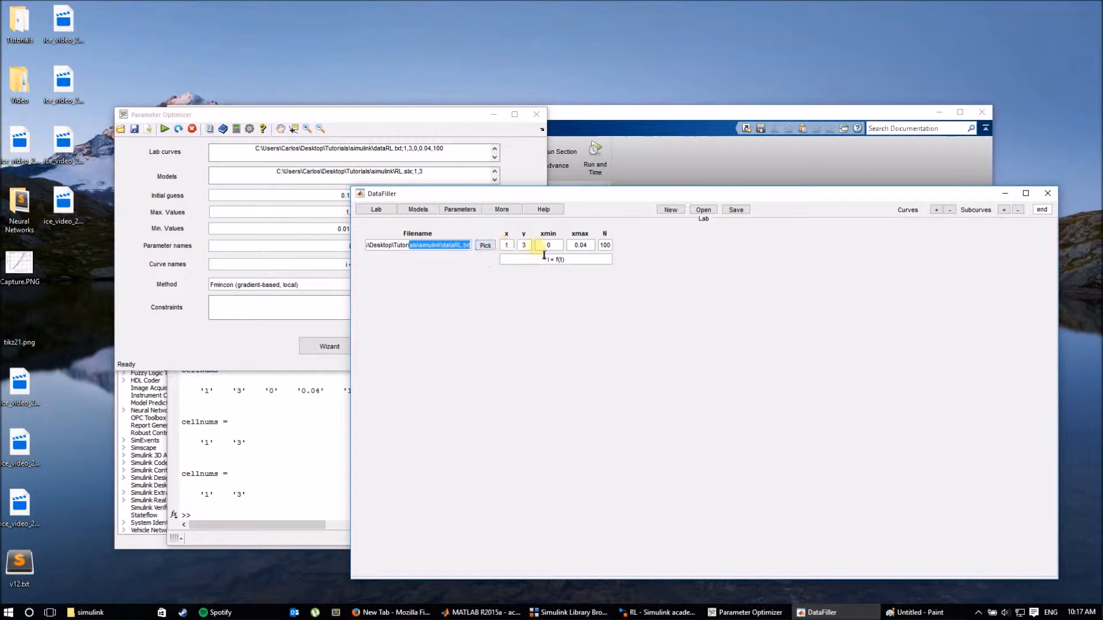
Compare the lab settings against the RL Simulink model's Transfer Fcn block.
left_click(747, 612)
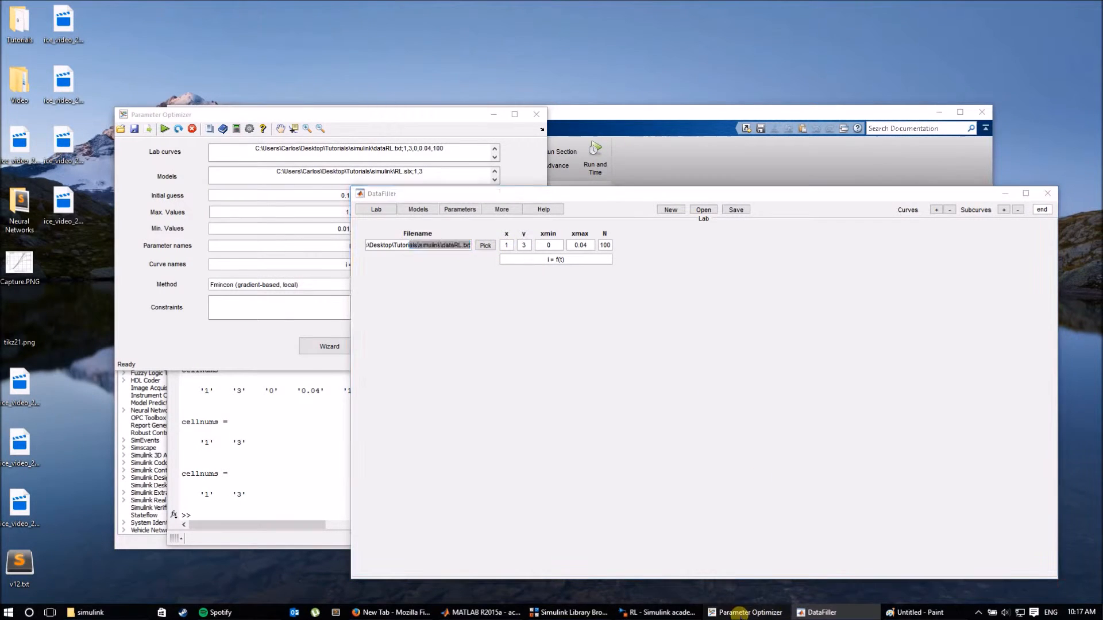
left_click(657, 612)
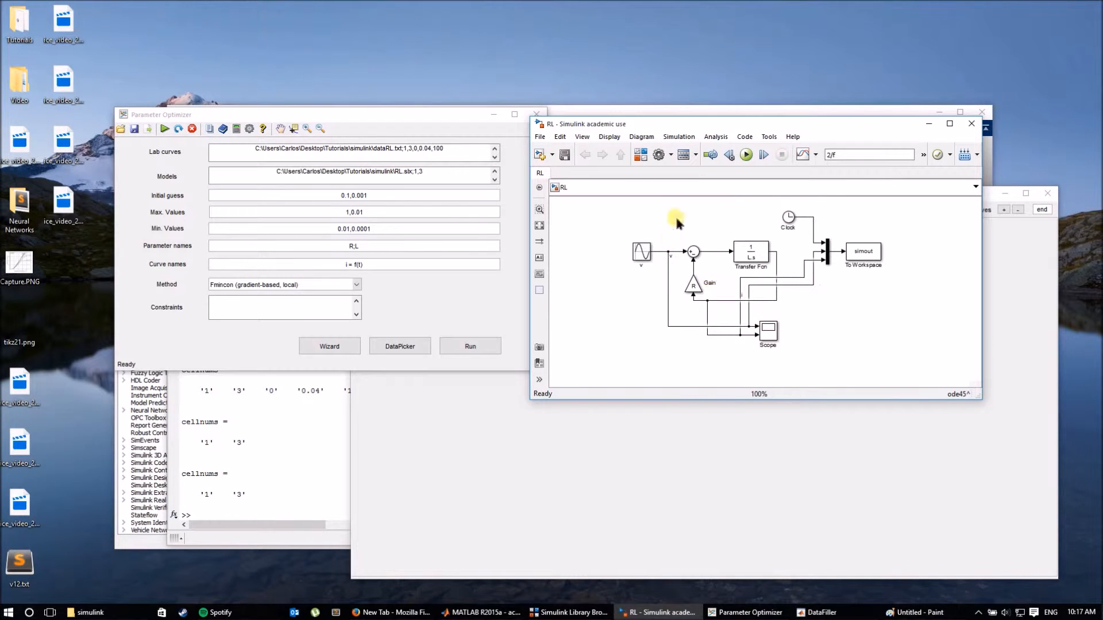
left_click(754, 244)
left_click(612, 215)
Bring DataFiller forward and open the folder containing the dataRL.txt lab data file.
left_click_drag(425, 112, 410, 87)
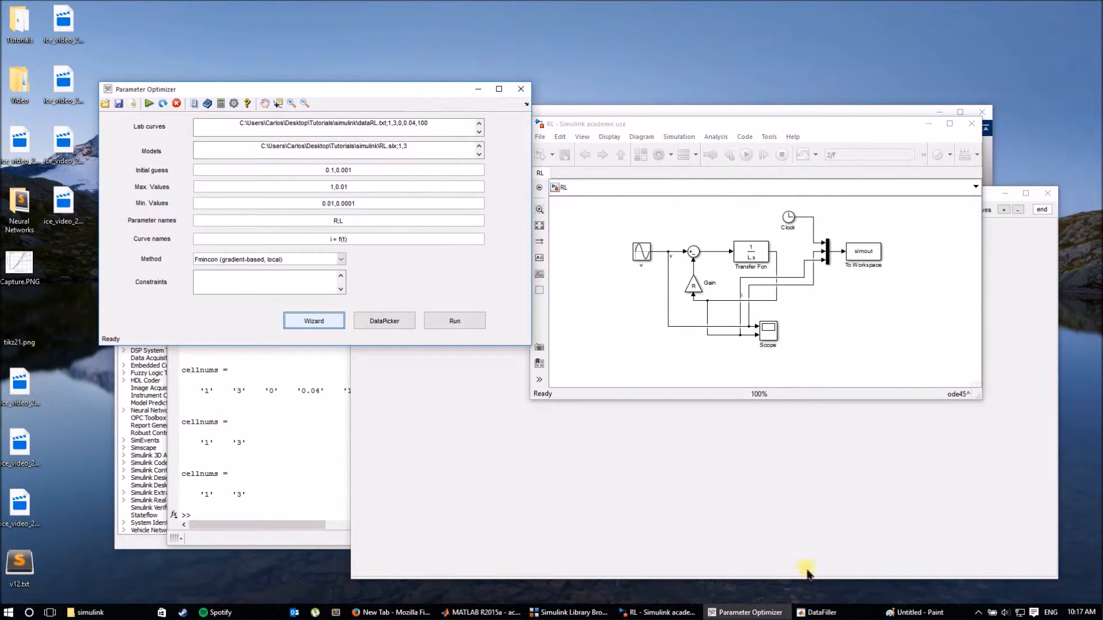
left_click(815, 612)
left_click_drag(408, 245, 449, 261)
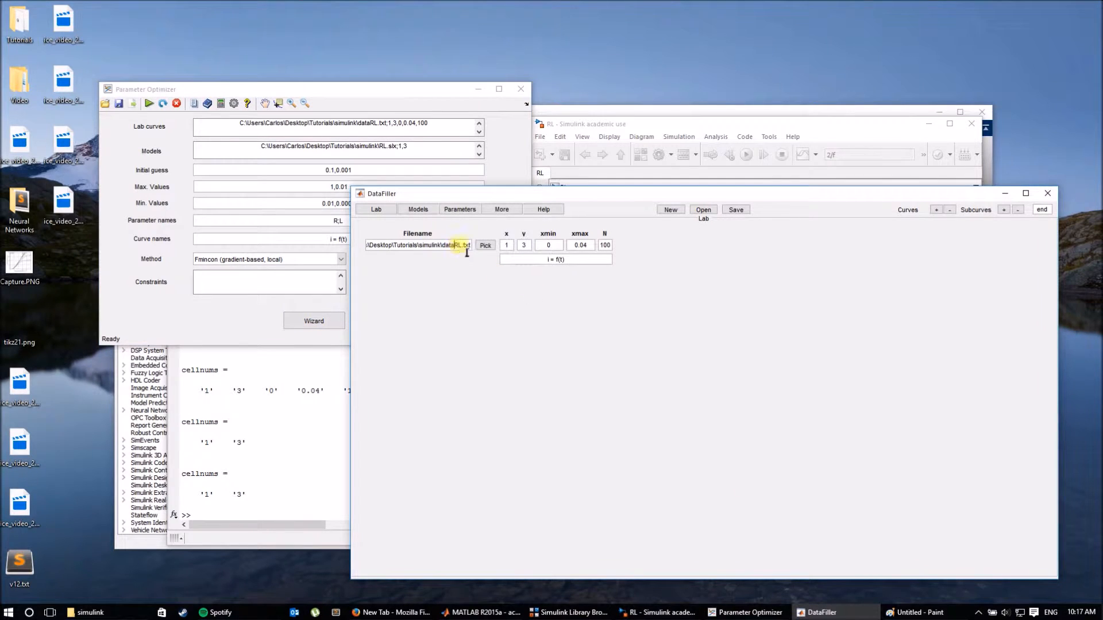
left_click(454, 246)
left_click(485, 245)
View dataRL.txt's three columns in Sublime Text, then close it and return to DataFiller.
left_click(373, 86)
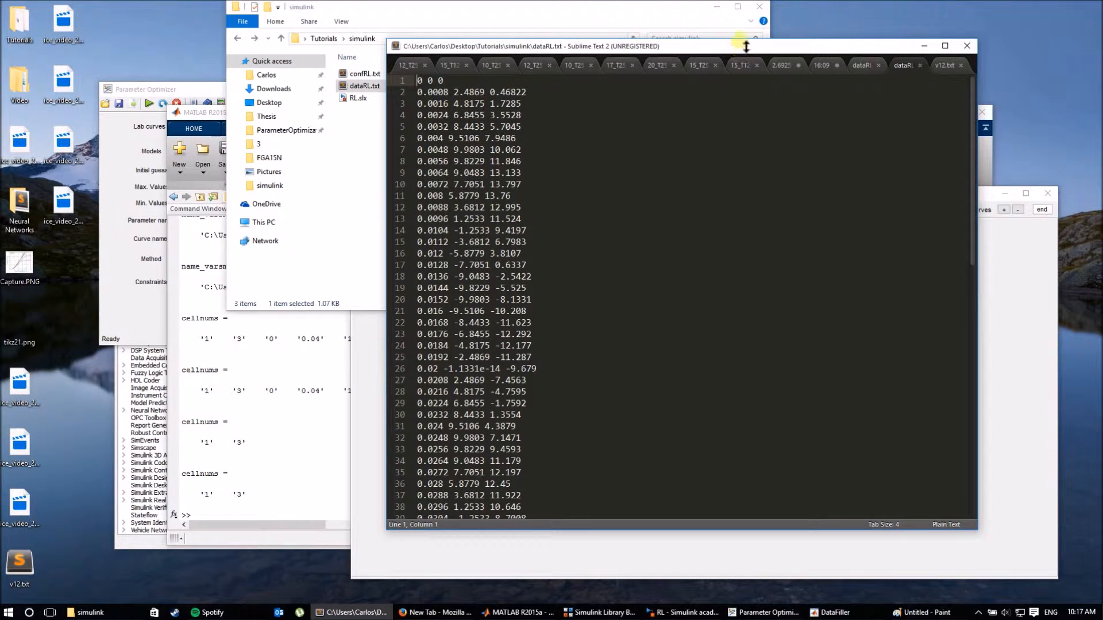
left_click(925, 46)
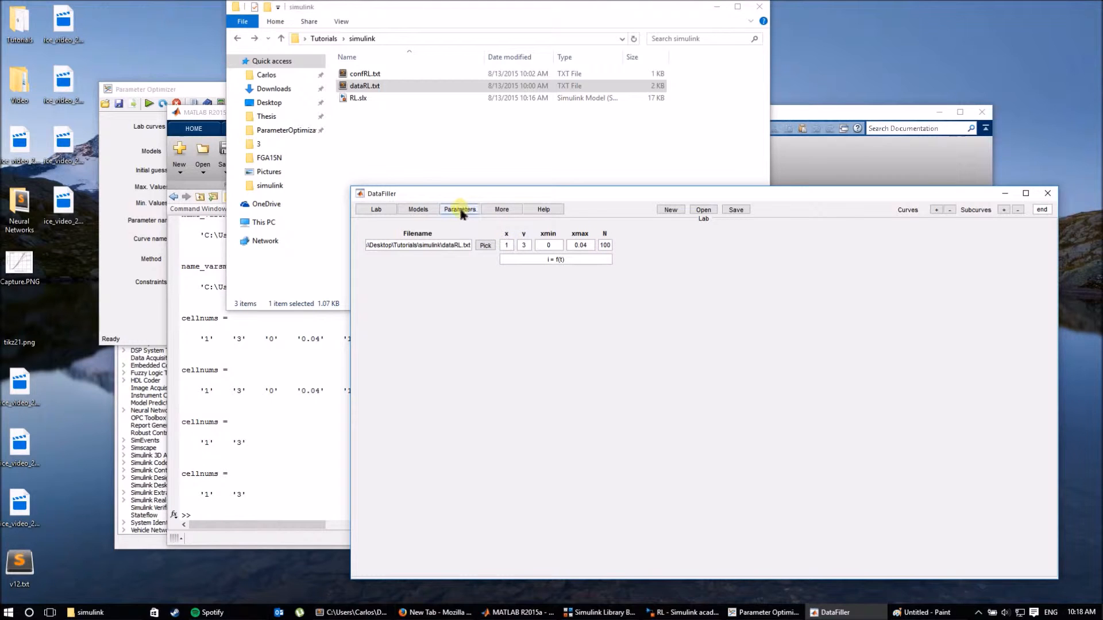
Inspect the RL model path entry in DataFiller and bring DataFiller back in front.
left_click(429, 210)
left_click_drag(471, 245, 513, 257)
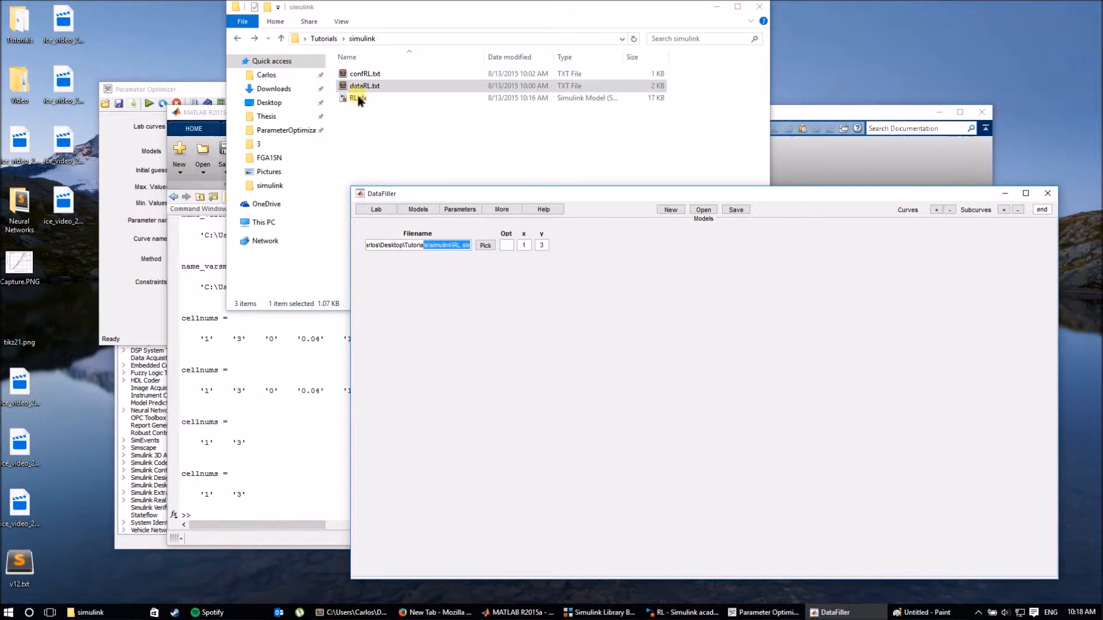
left_click(525, 246)
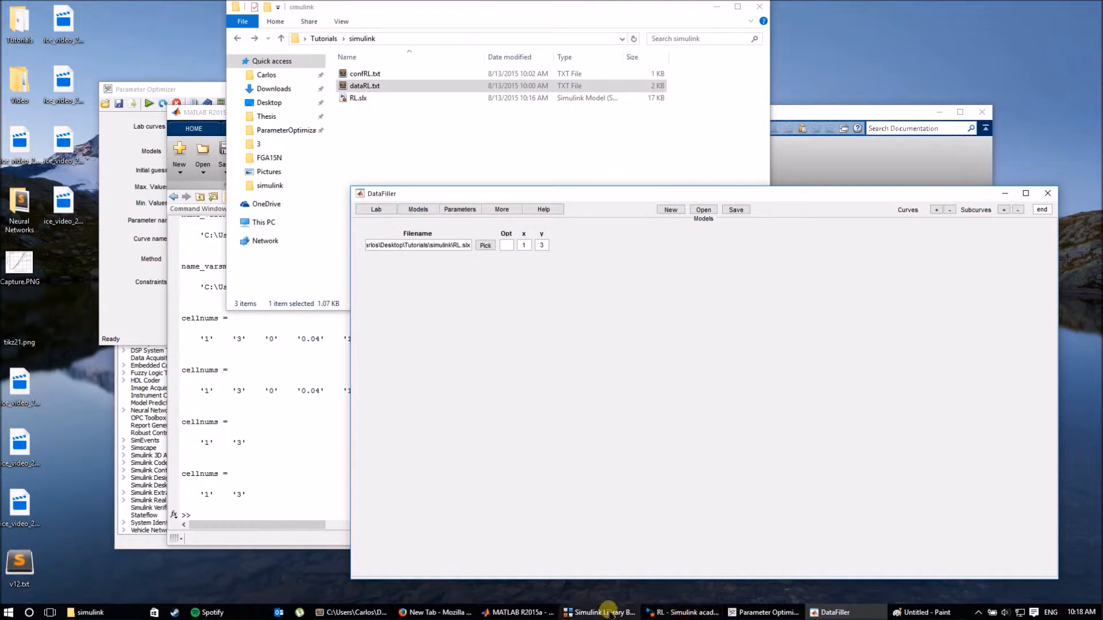
left_click(654, 612)
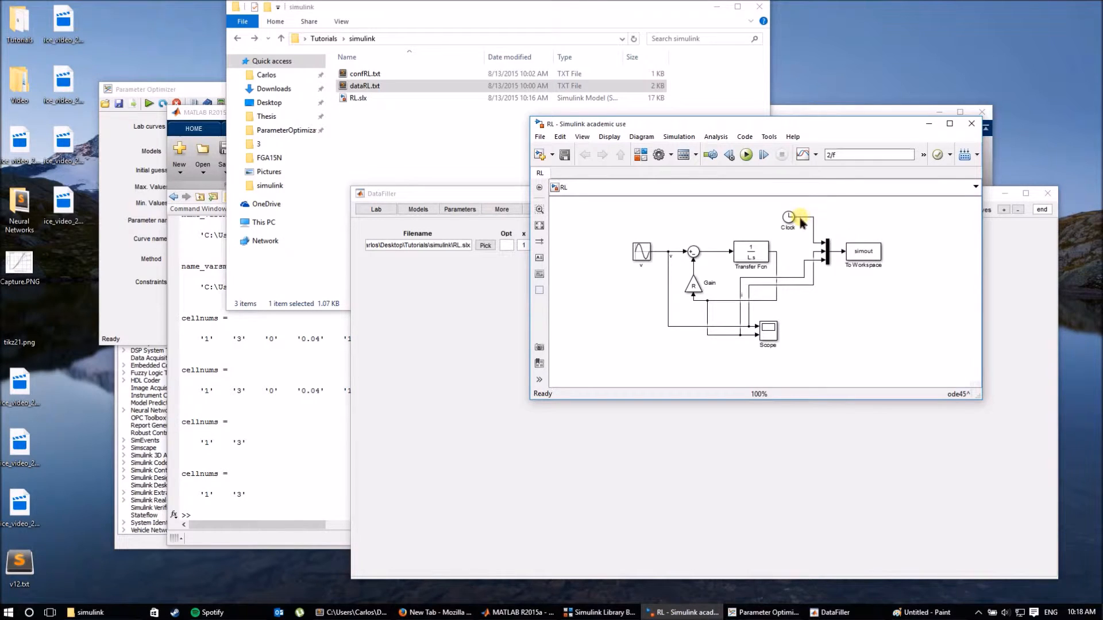
left_click(793, 412)
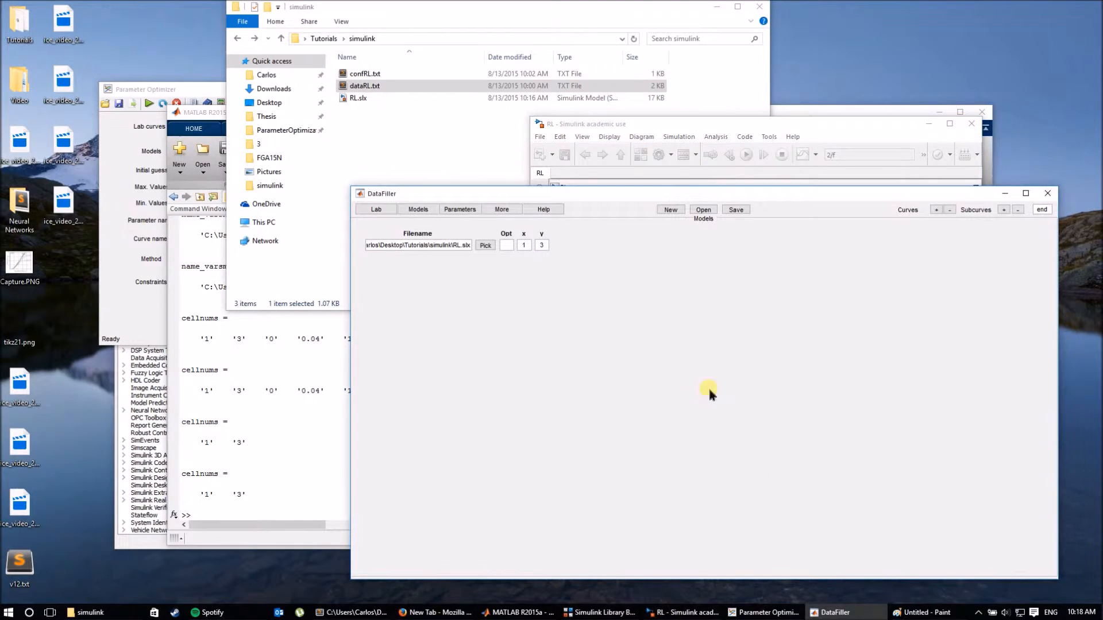
Set the model's x column to 1 and show the R and L parameter table.
left_click(524, 245)
type("1")
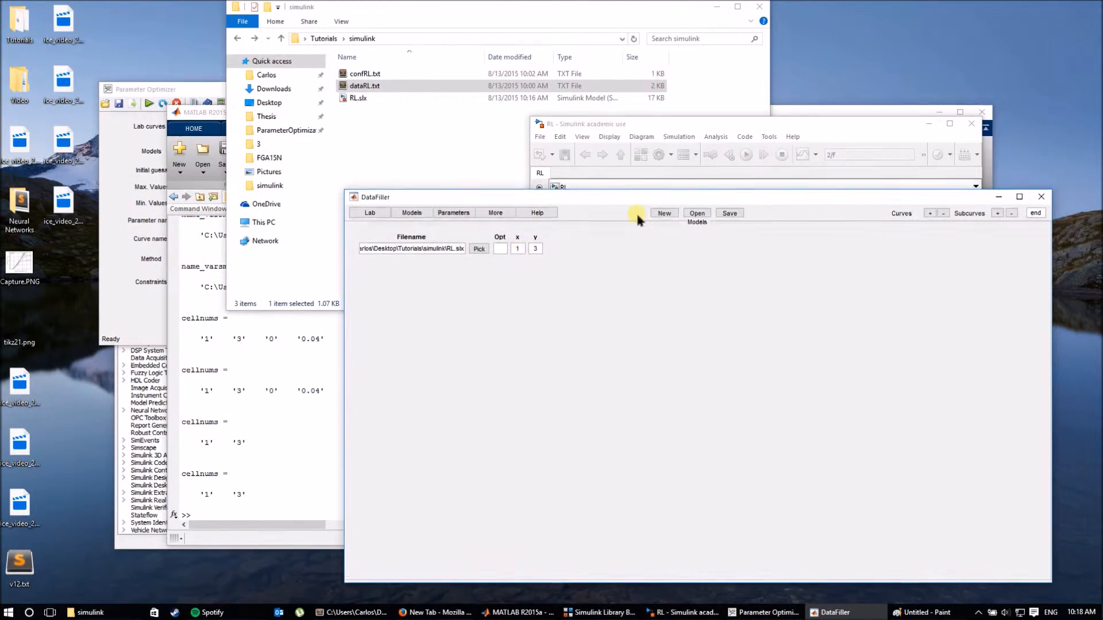
left_click_drag(636, 193, 498, 305)
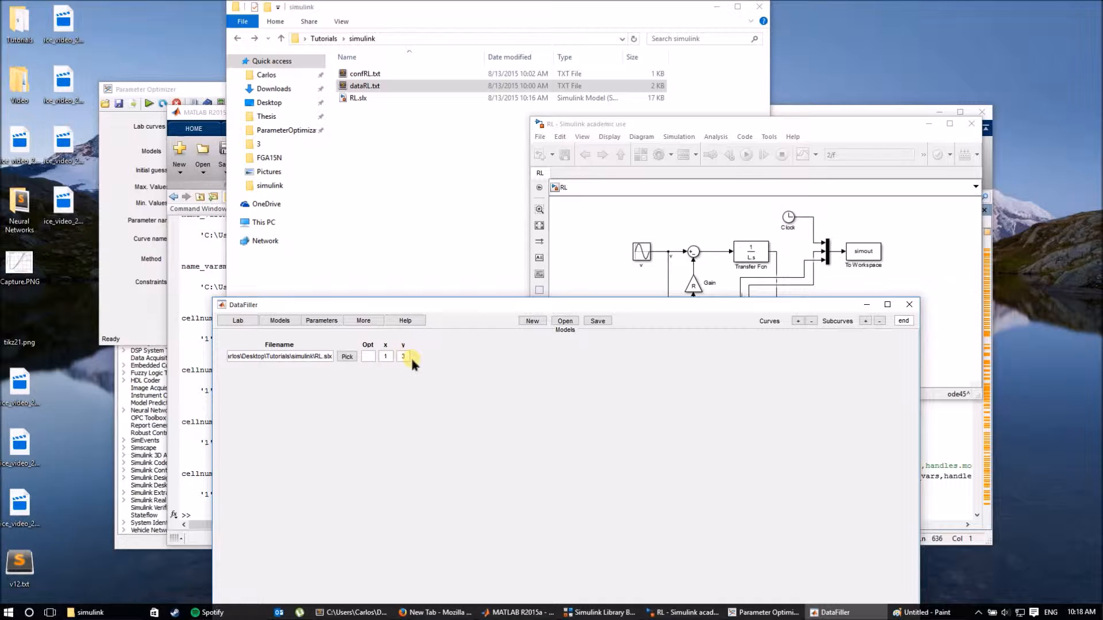
left_click_drag(475, 303, 470, 165)
left_click(316, 182)
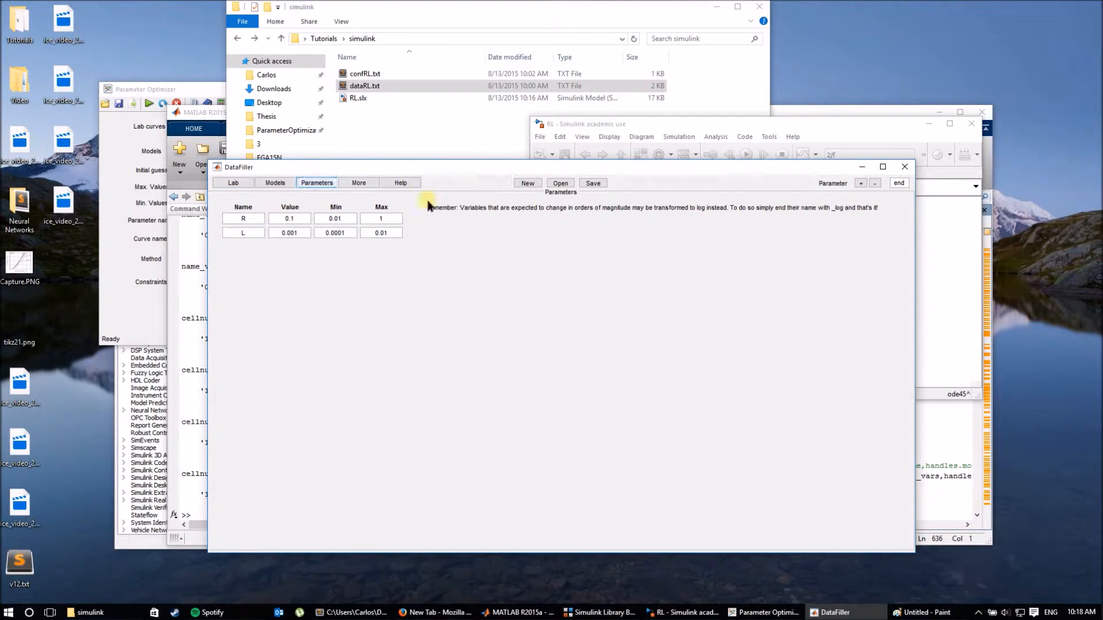
Check that the RL model's InitFcn callback assigns R = p(1) and L = p(2), without changes.
left_click(679, 160)
left_click(671, 155)
left_click(677, 200)
left_click(447, 183)
left_click(425, 227)
left_click_drag(529, 170, 783, 129)
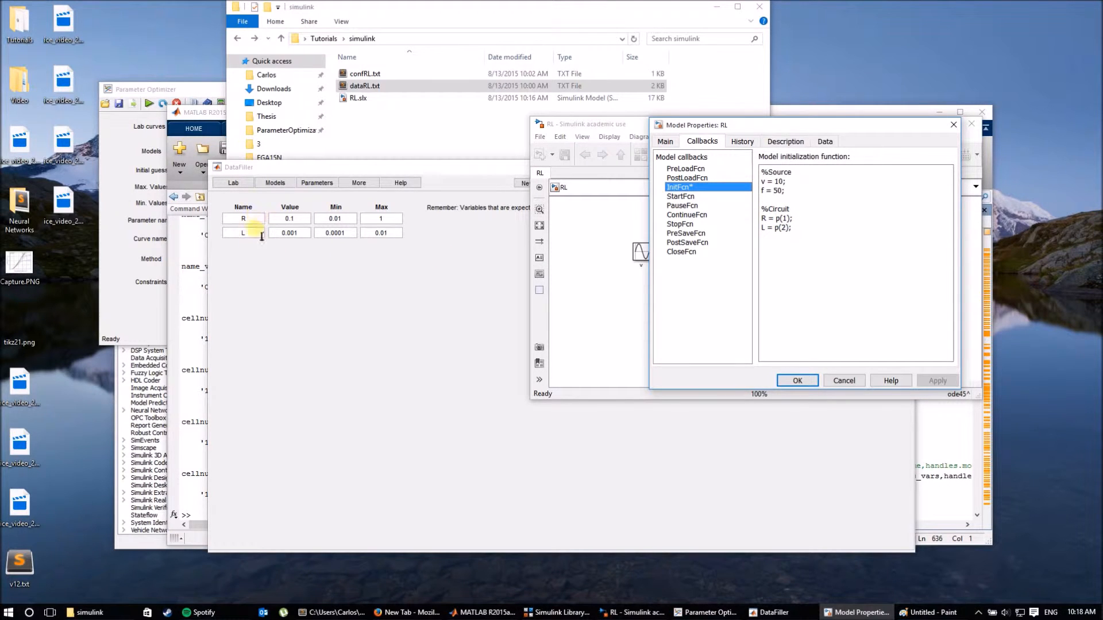
left_click(842, 381)
Review R's initial value 0.1 and L's 0.001 in DataFiller, then close DataFiller.
left_click(346, 280)
double_click(290, 219)
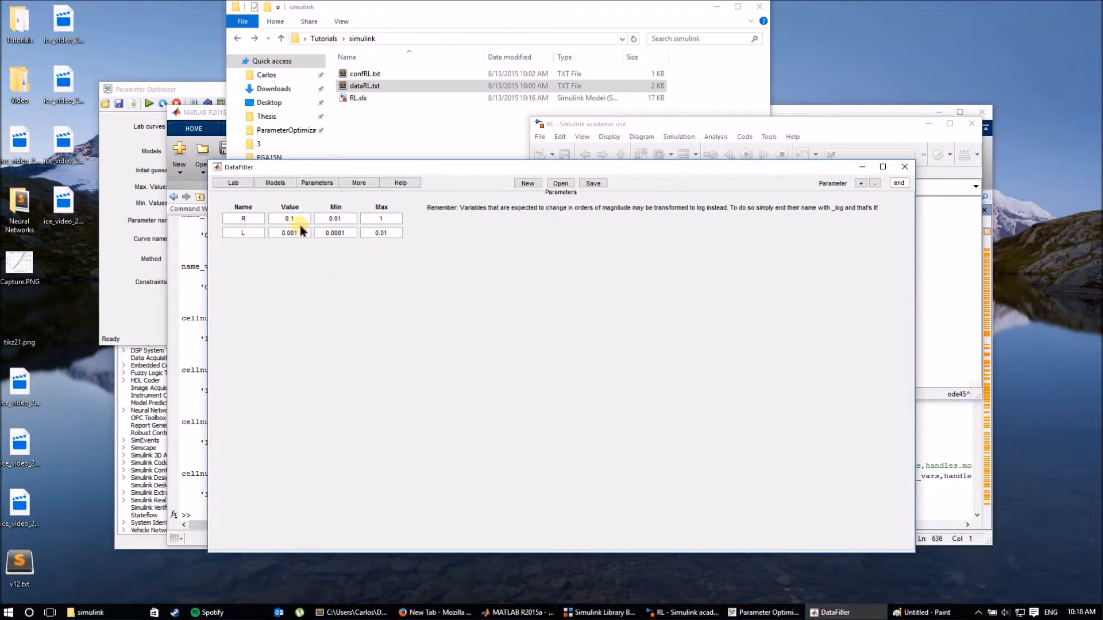
double_click(292, 234)
left_click(348, 282)
left_click(362, 183)
left_click(233, 182)
left_click(900, 170)
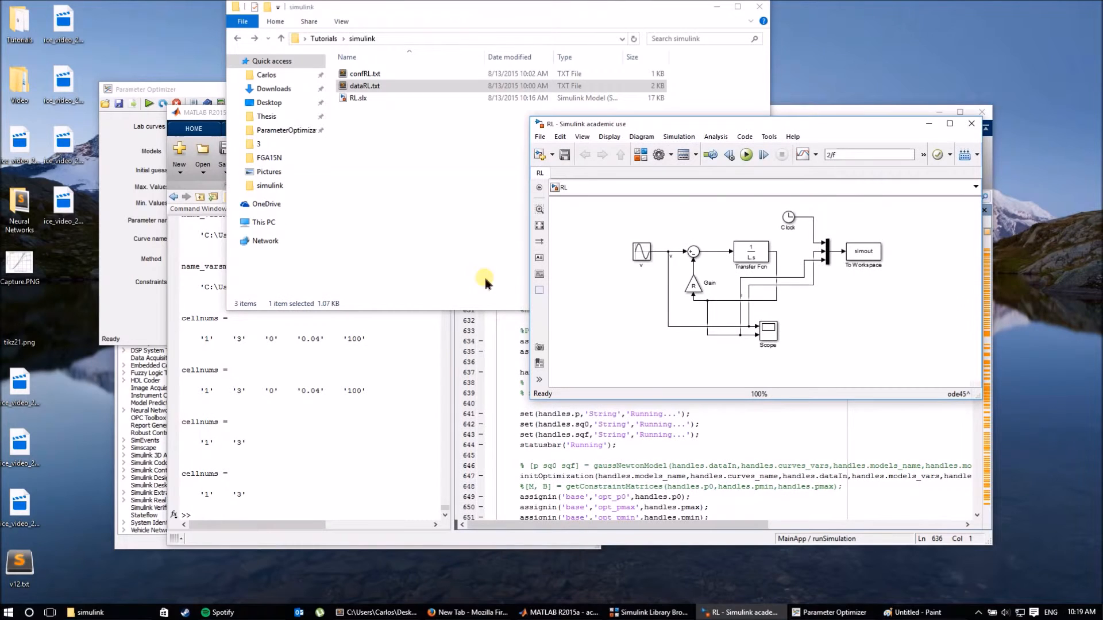
Load confRL.txt from the simulink folder (dataRL.txt, RL.slx, R,L, Fmincon) and start the optimization.
left_click(130, 241)
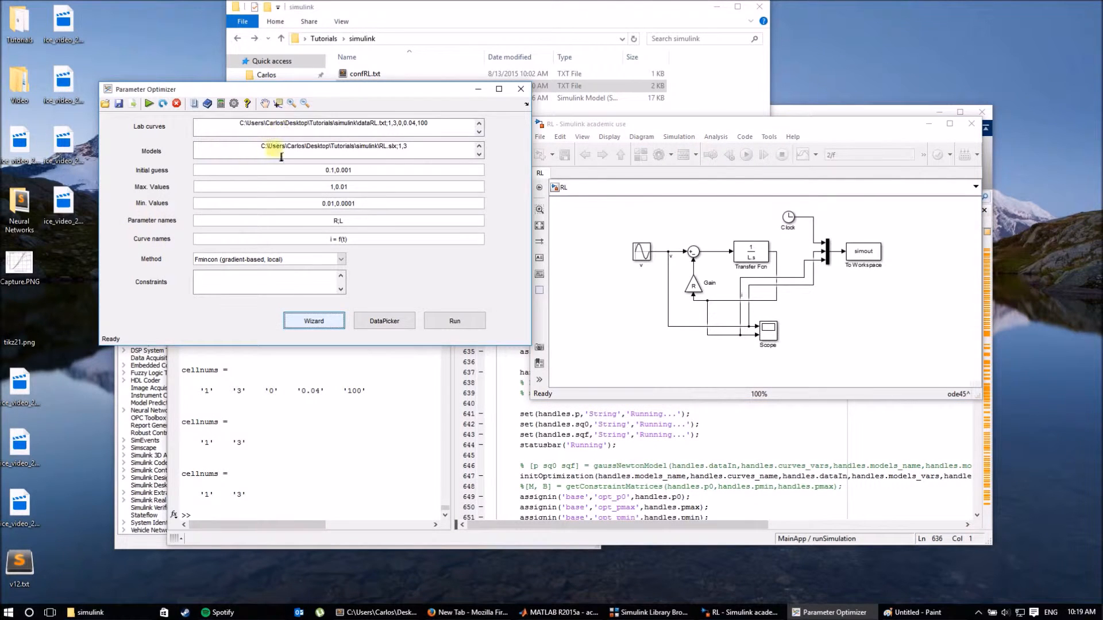
left_click(105, 104)
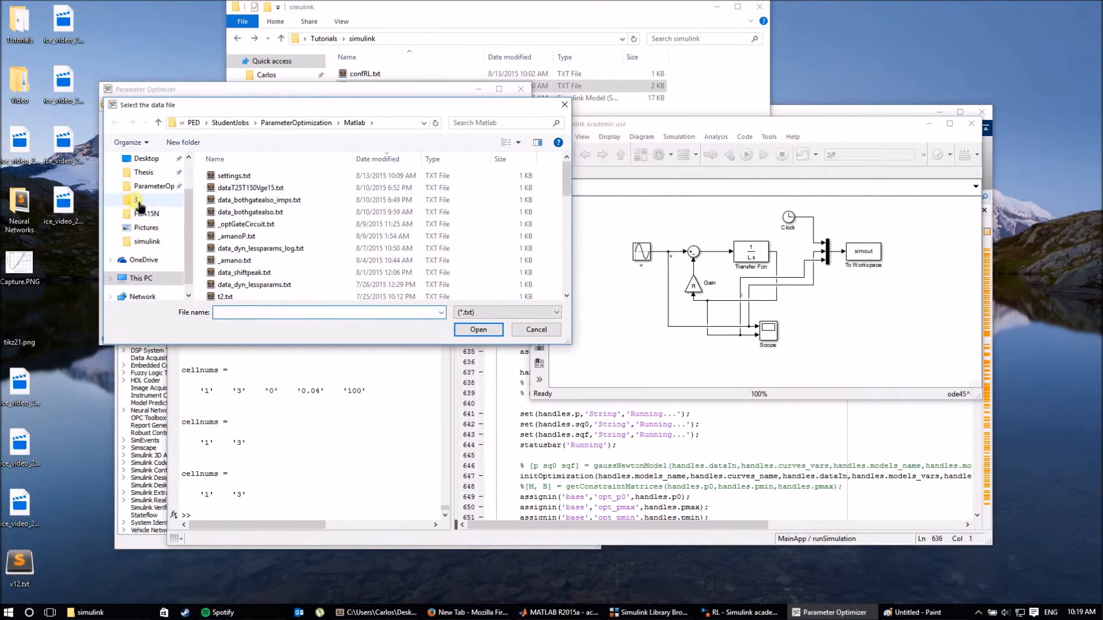
left_click(147, 241)
double_click(232, 176)
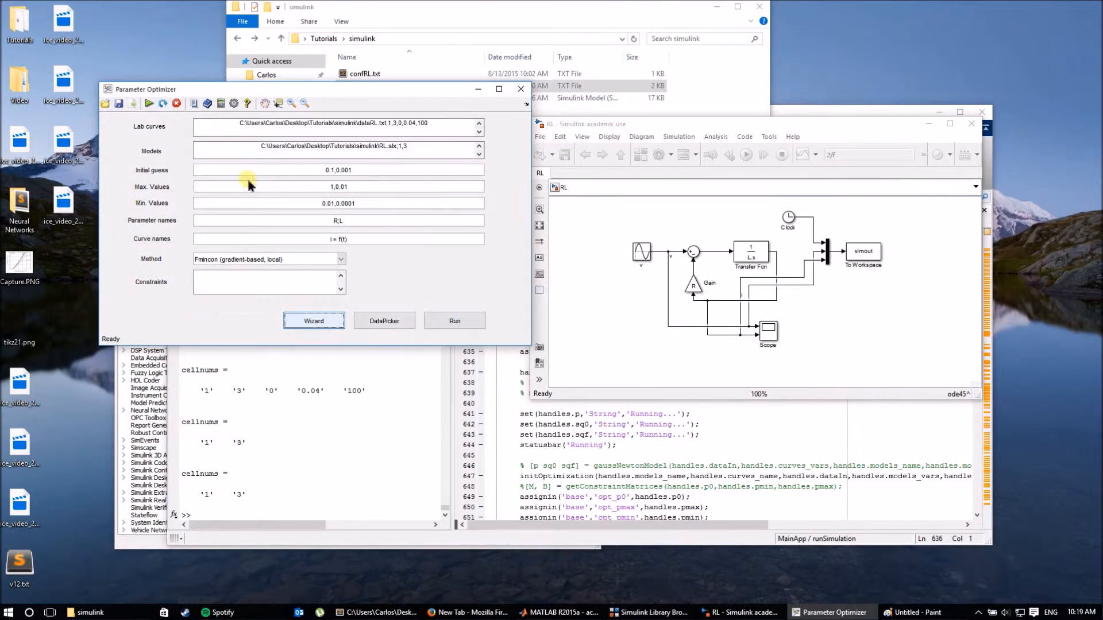
left_click_drag(388, 101, 508, 134)
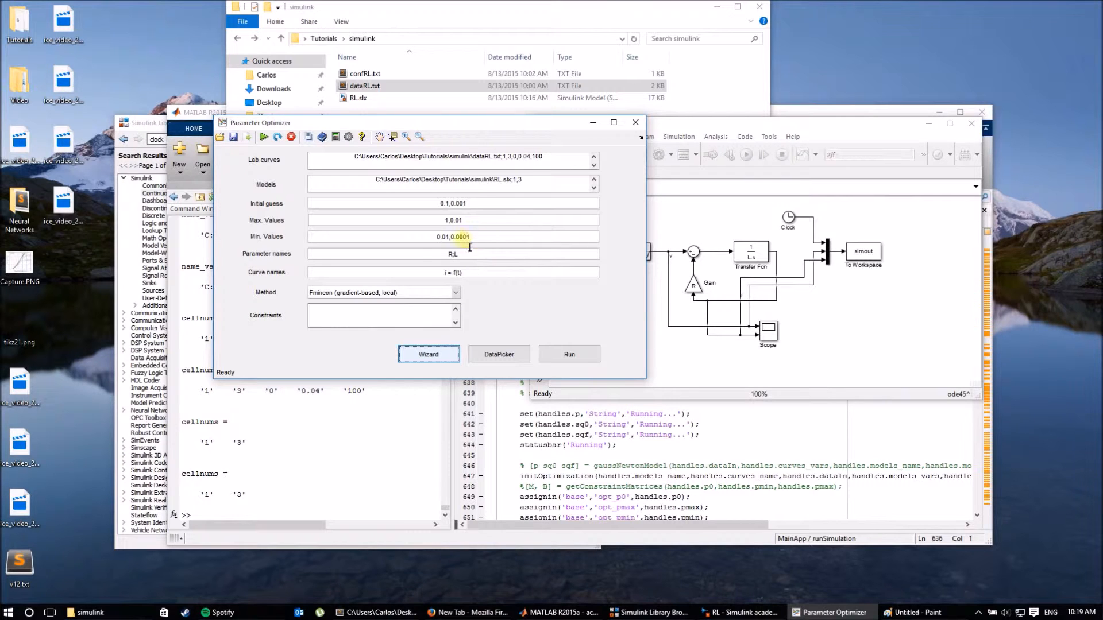
left_click(558, 352)
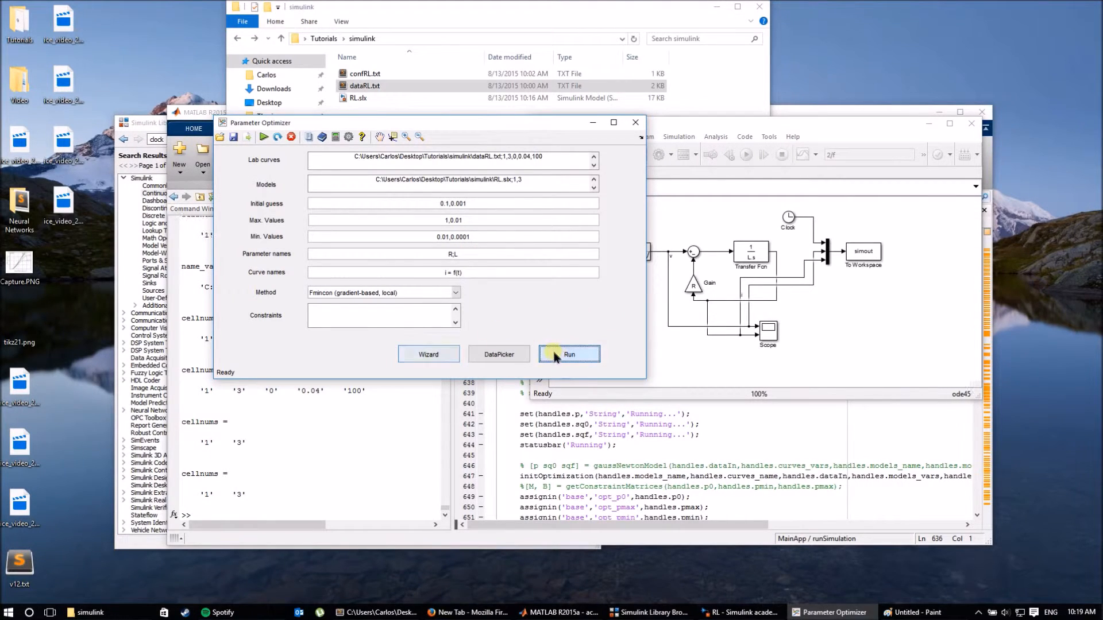
Monitor the R, L and Error histories and the i = f(t) plot as fmincon converges.
left_click(324, 138)
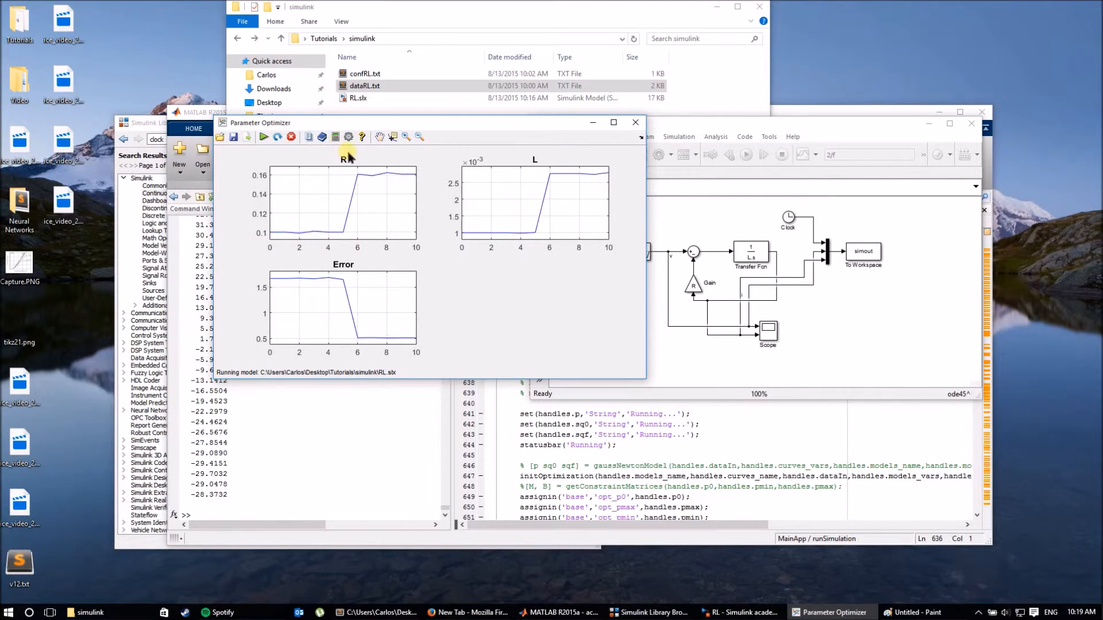
left_click(336, 137)
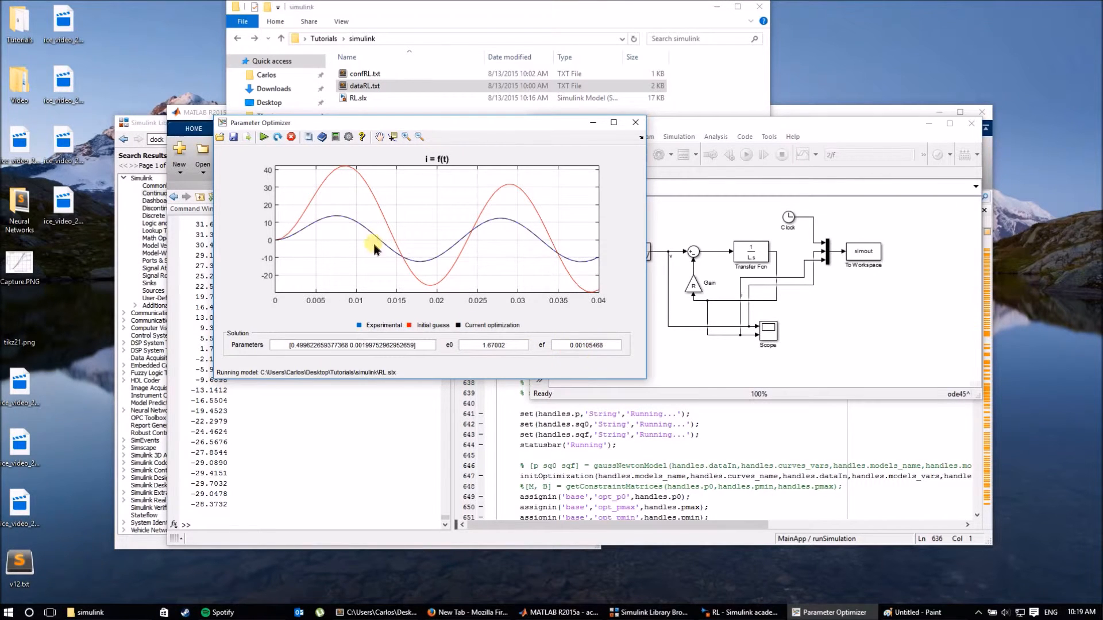
left_click_drag(438, 122, 440, 4)
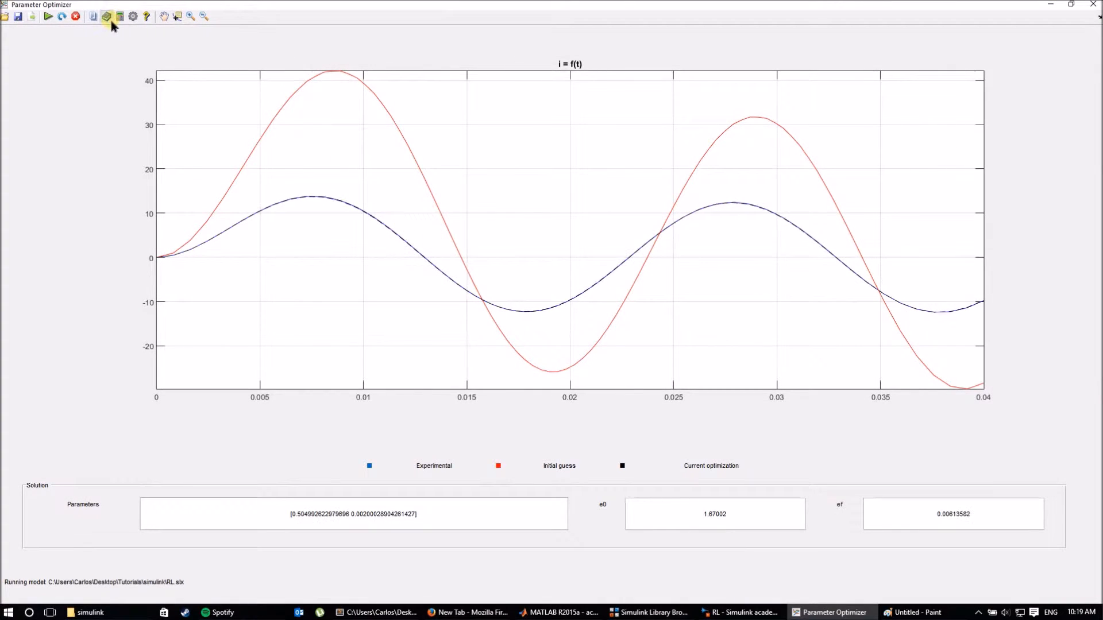
left_click(120, 17)
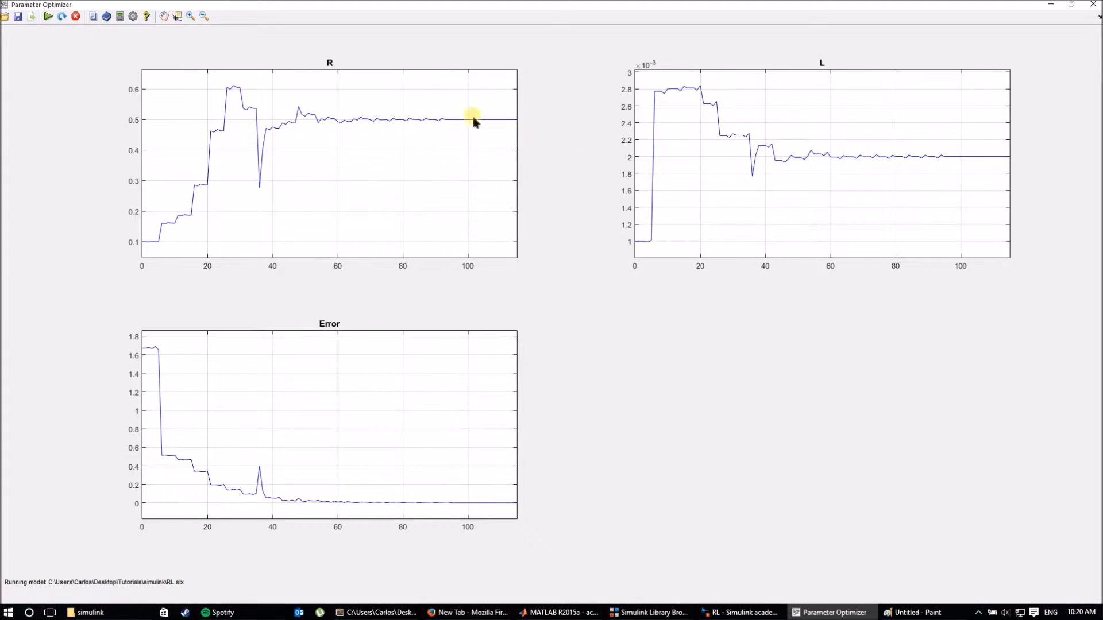
left_click_drag(511, 4, 544, 38)
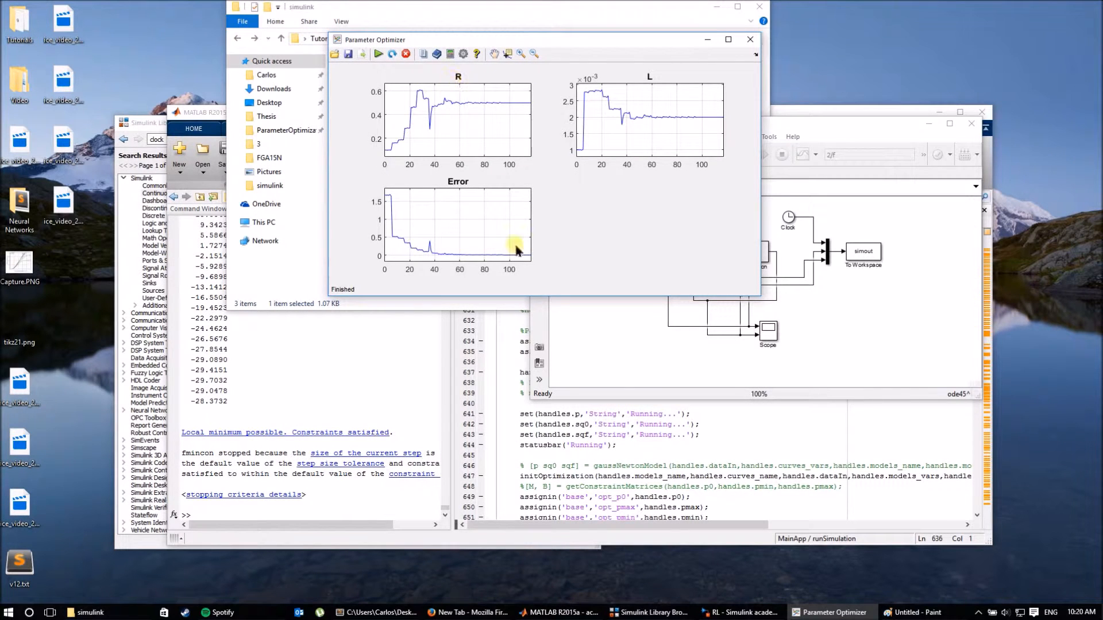
Display the fitted current curve against the lab data full screen, with error reaching 3.86914e-05.
left_click(438, 53)
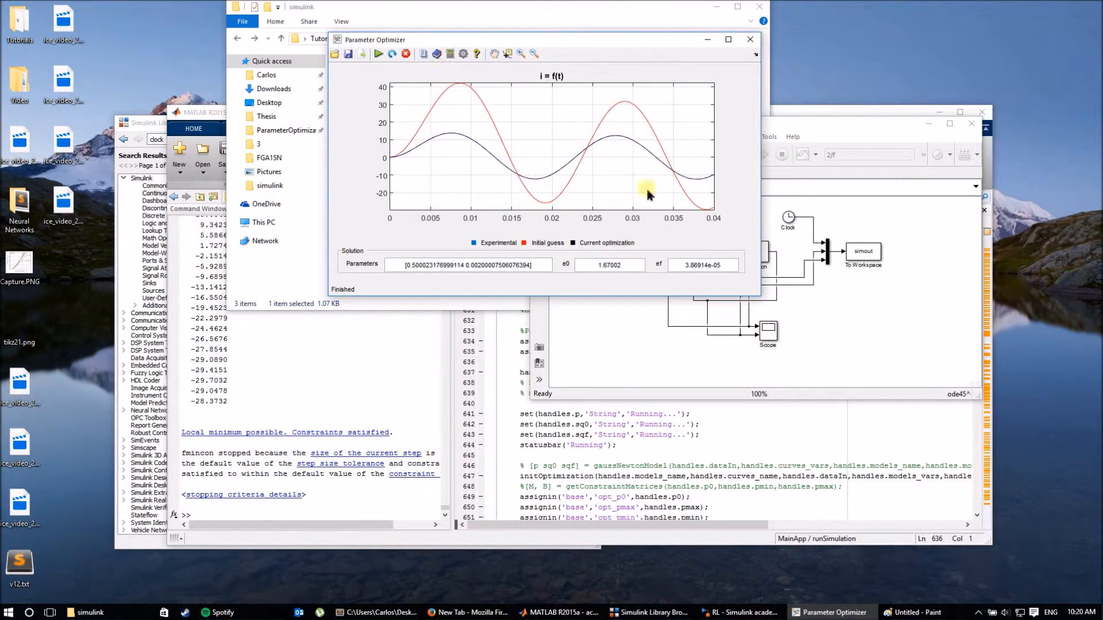
left_click_drag(622, 39, 622, 0)
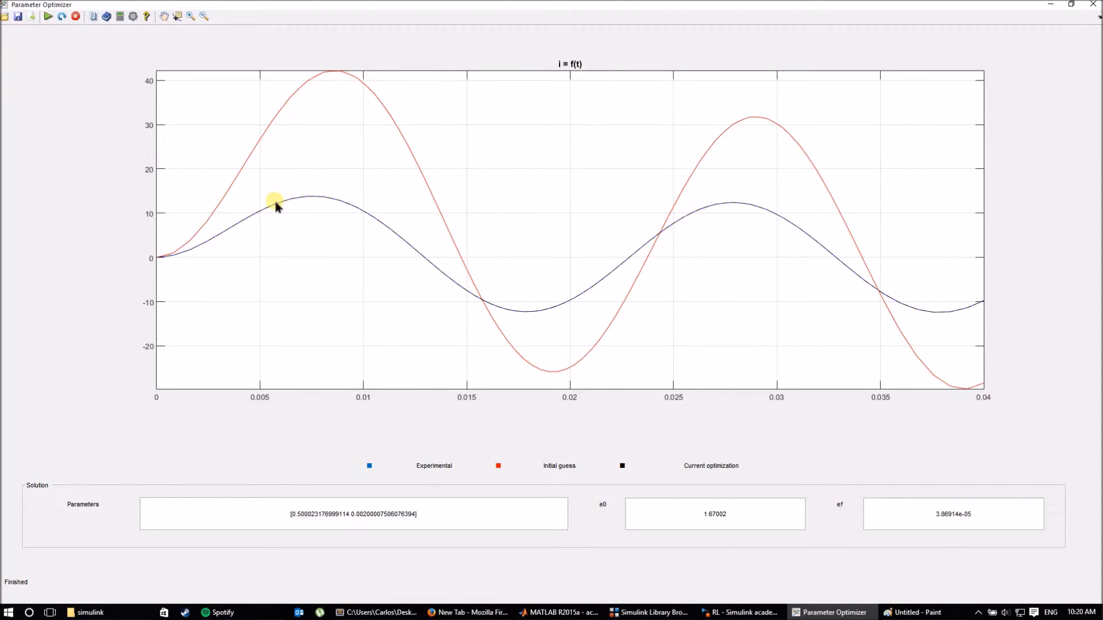
left_click_drag(560, 3, 555, 59)
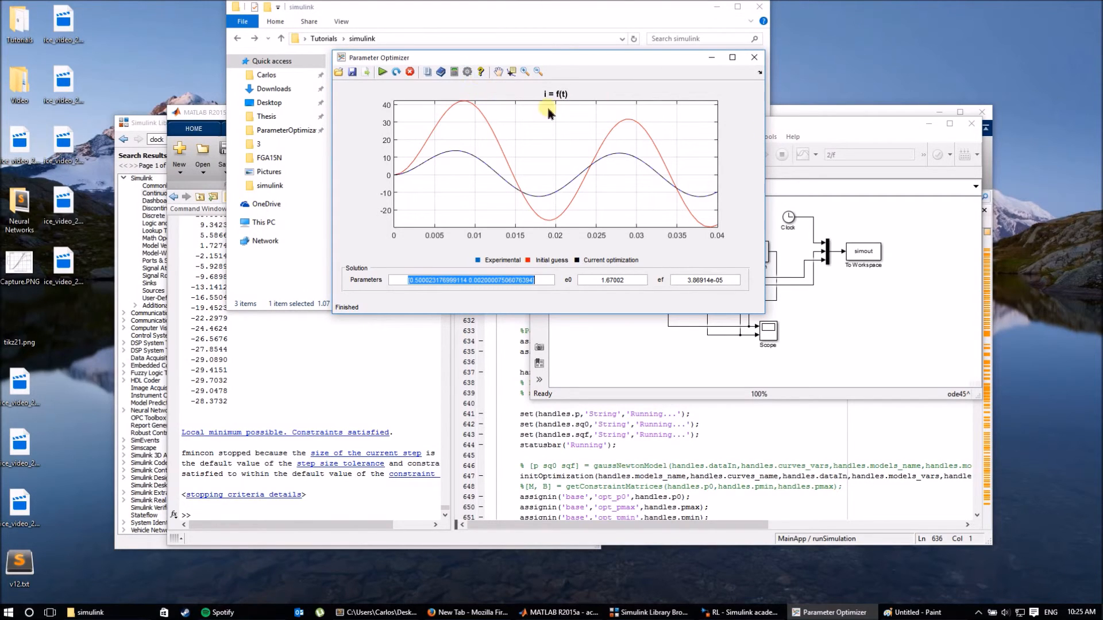
Deselect the optimized parameter values 0.500023 and 0.0020001.
left_click(546, 280)
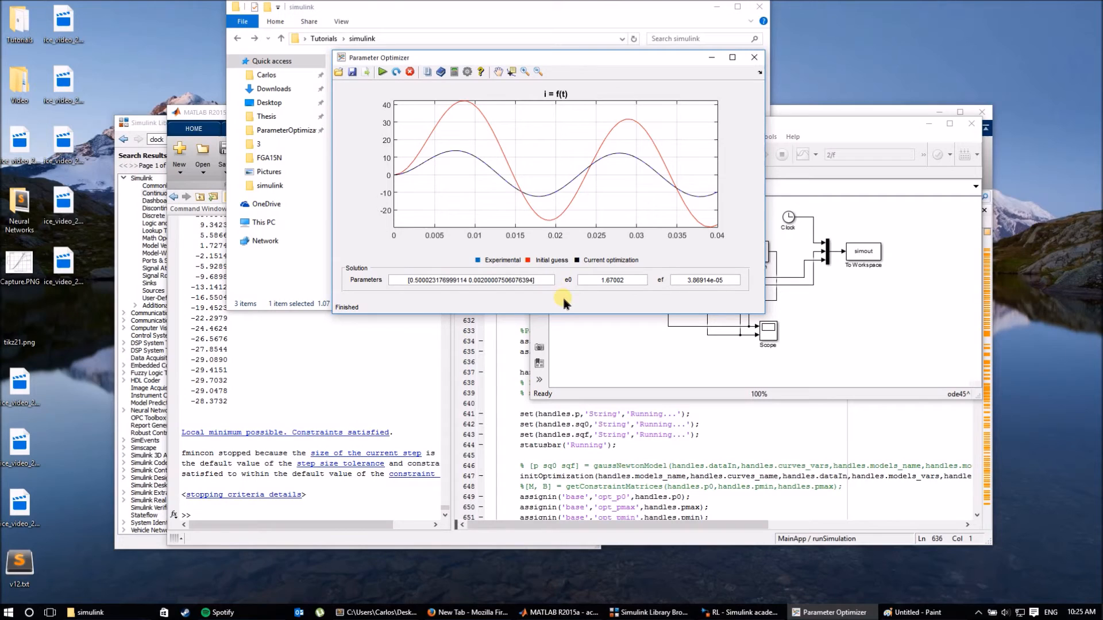
left_click(484, 73)
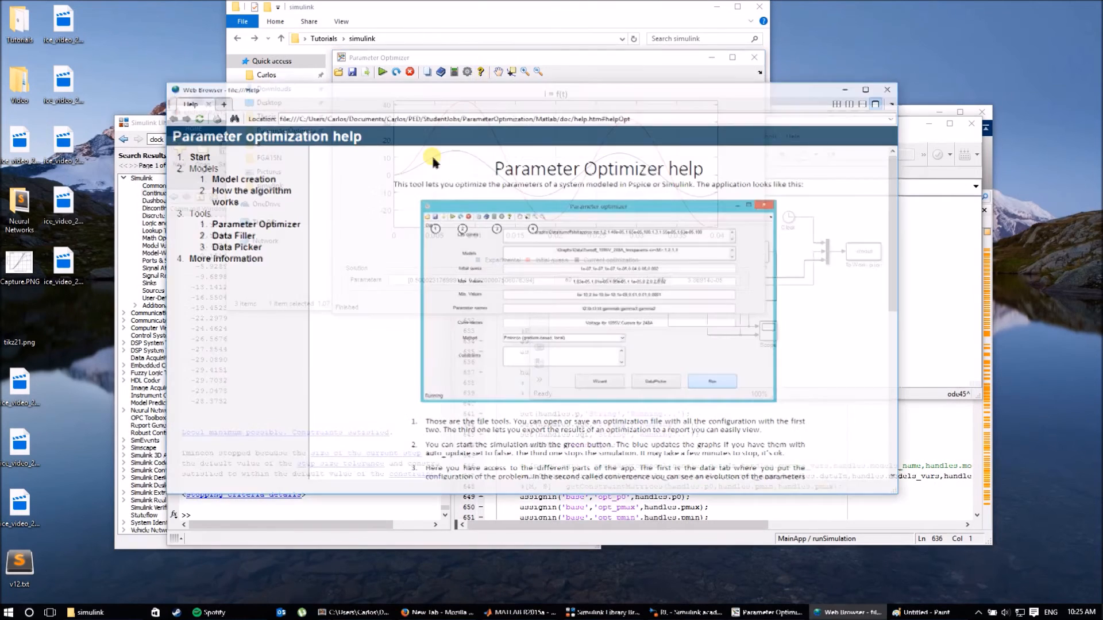
left_click(225, 179)
scroll(595, 272, "down", 10)
scroll(595, 272, "down", 10)
scroll(659, 279, "up", 3)
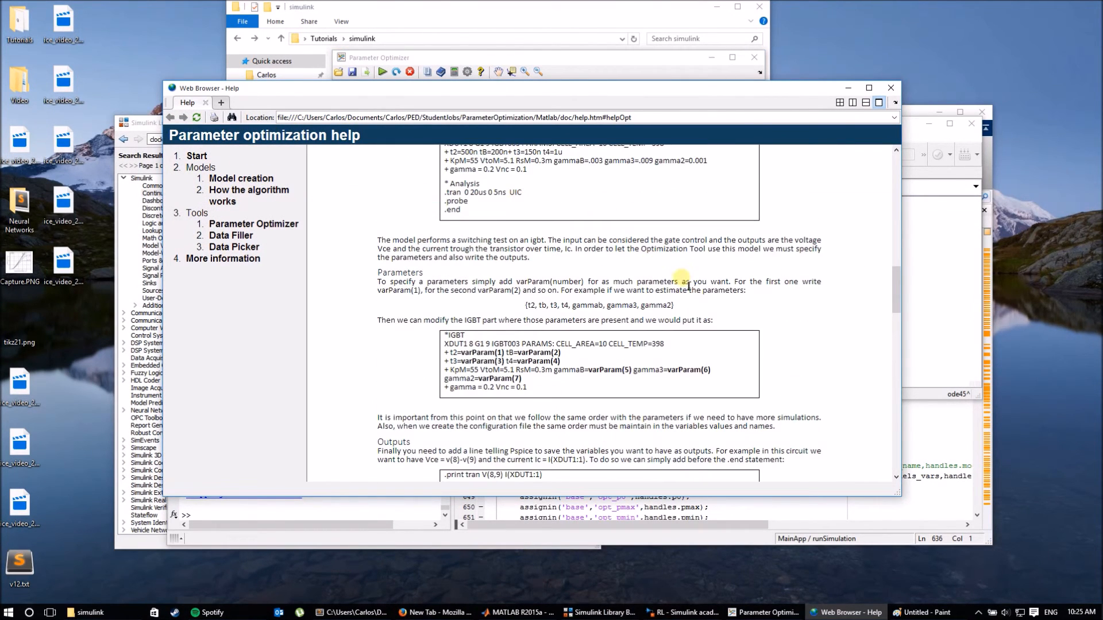
scroll(638, 385, "down", 15)
scroll(642, 377, "down", 5)
scroll(678, 321, "up", 6)
scroll(673, 323, "down", 5)
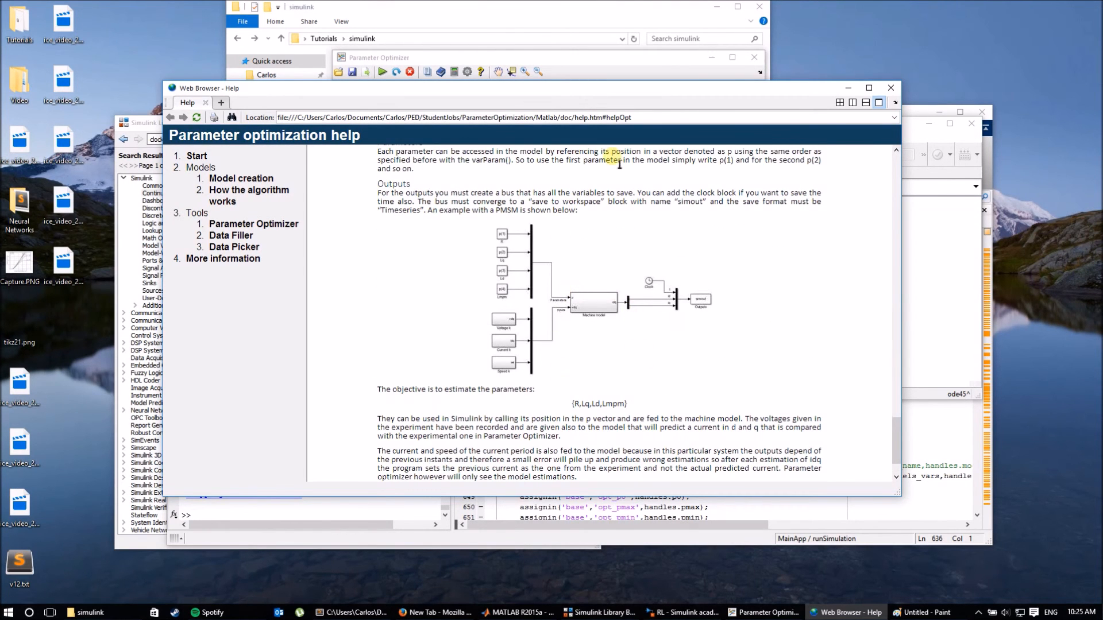
left_click(890, 87)
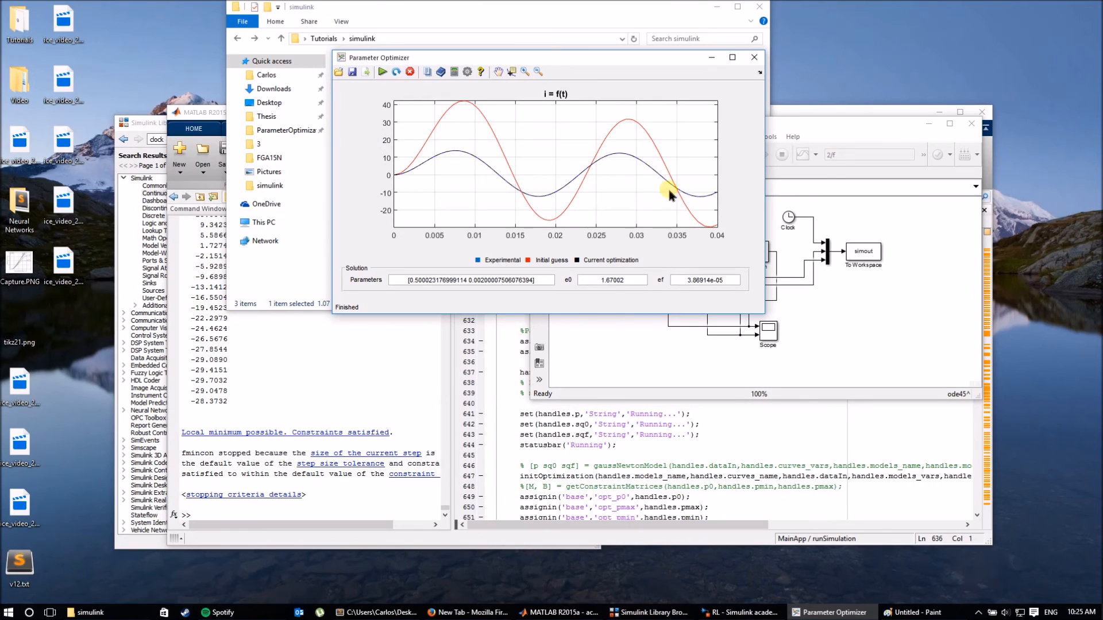